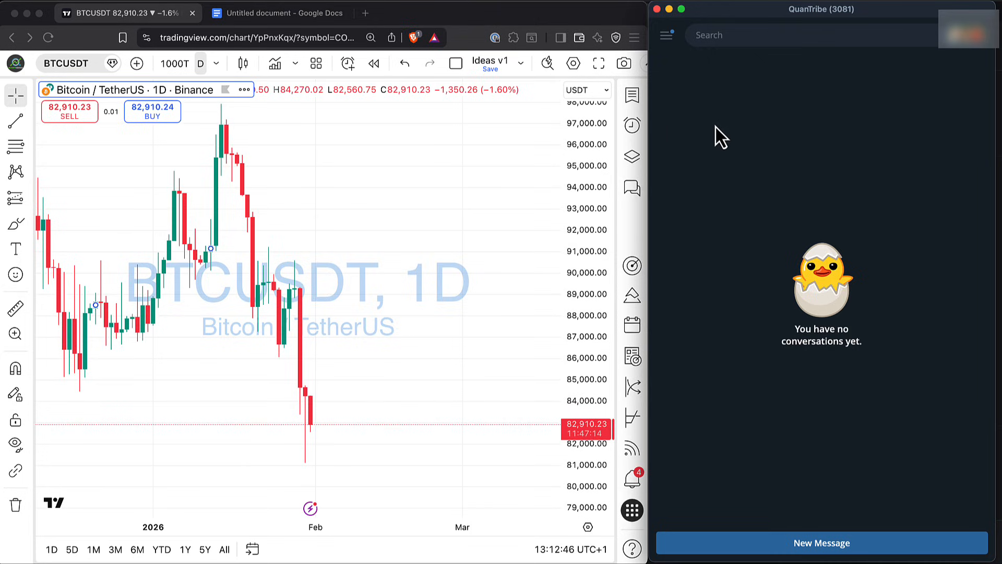
Start the BotFather chat in Telegram and request a new bot named qnbot
click(735, 35)
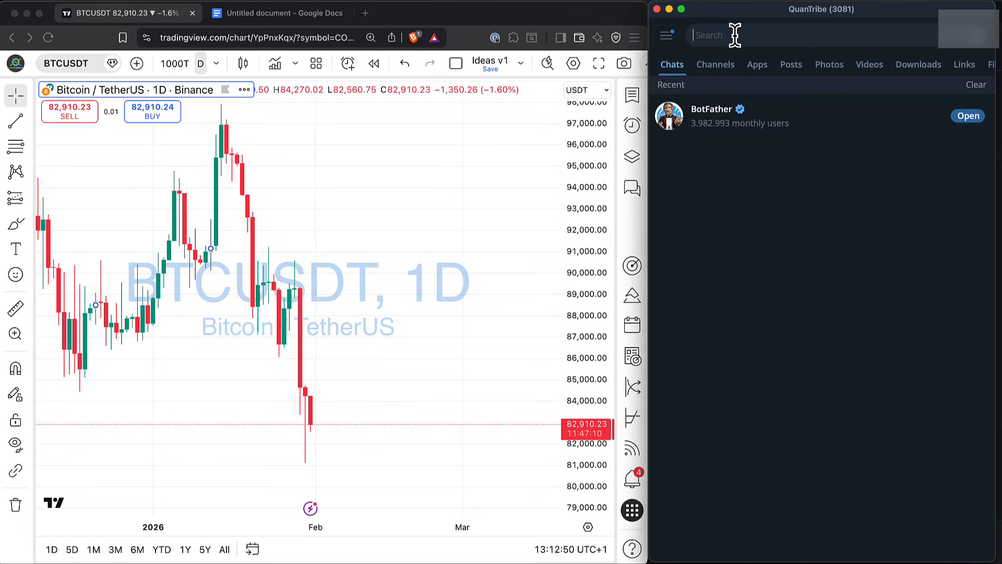
click(678, 116)
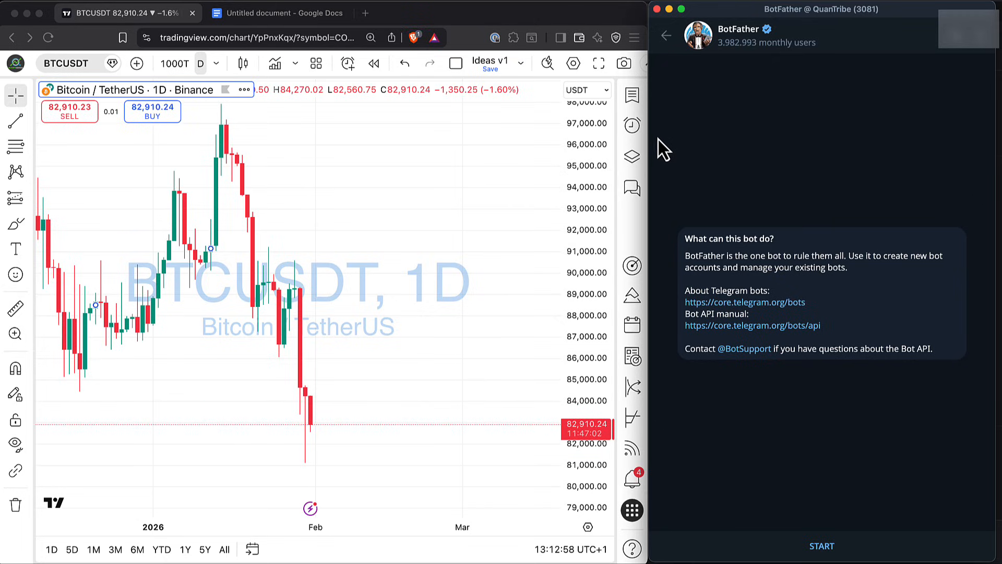
click(820, 546)
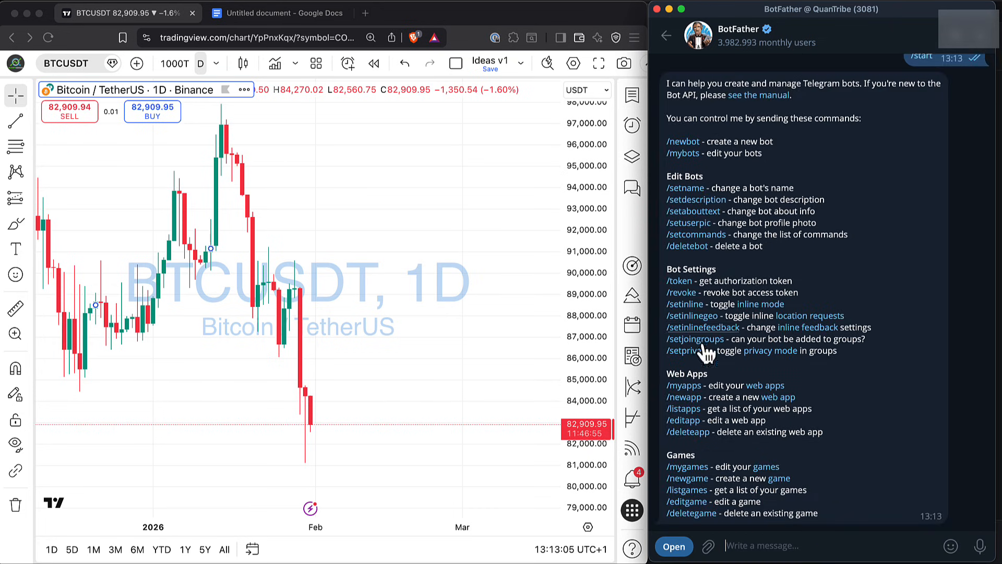
click(689, 146)
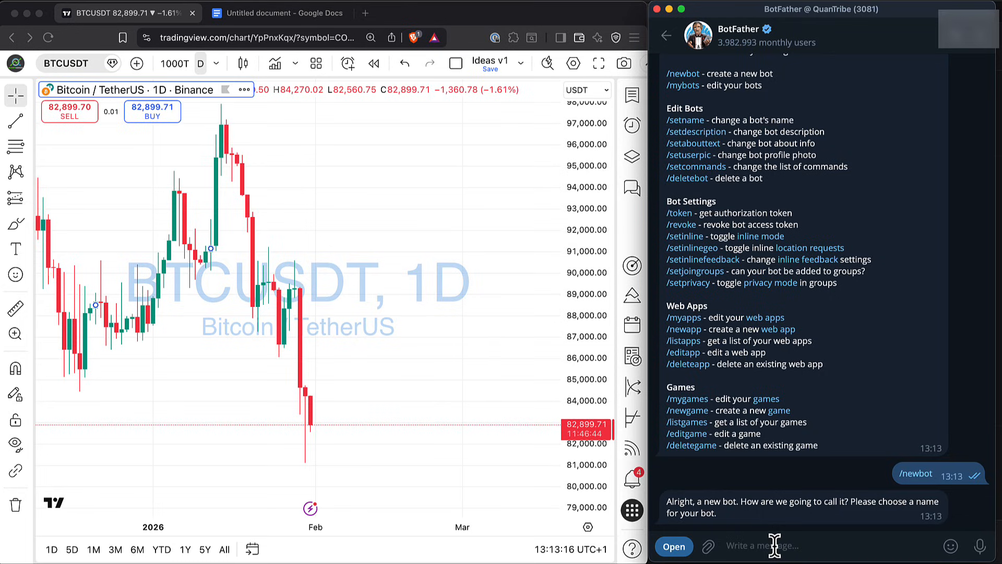
text(qnbot)
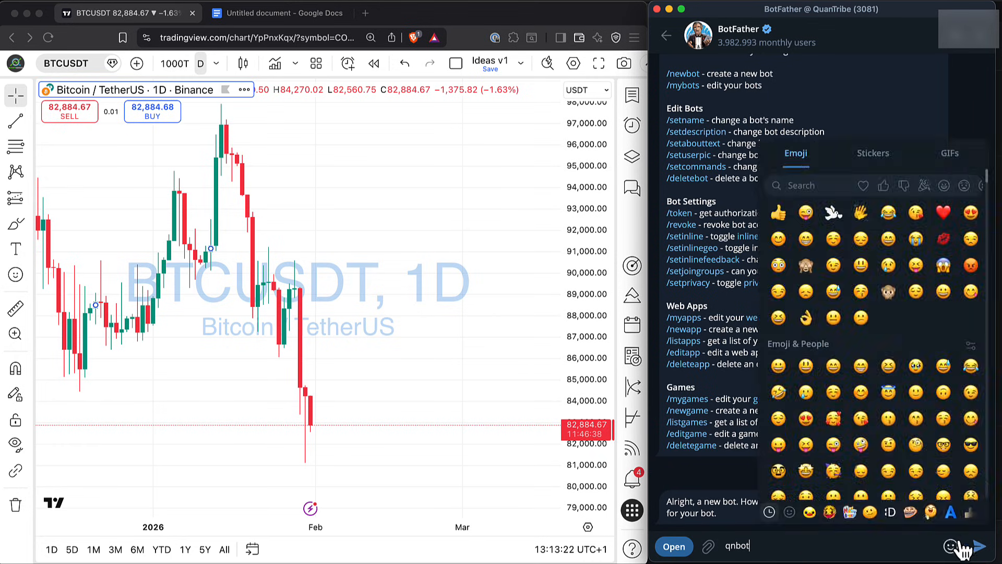
click(979, 547)
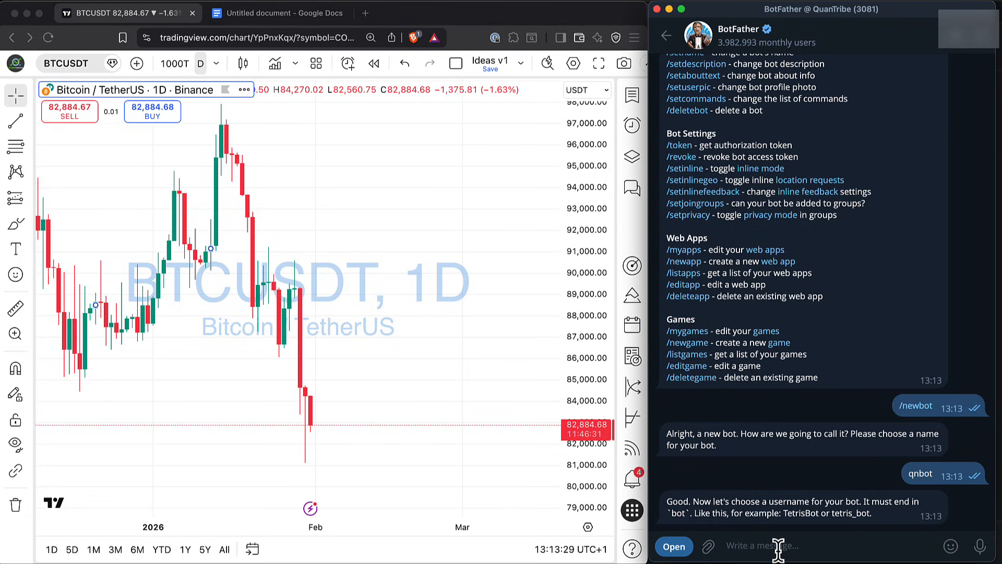
Try to register qn123bot as the new bot's username
text(qn123bot)
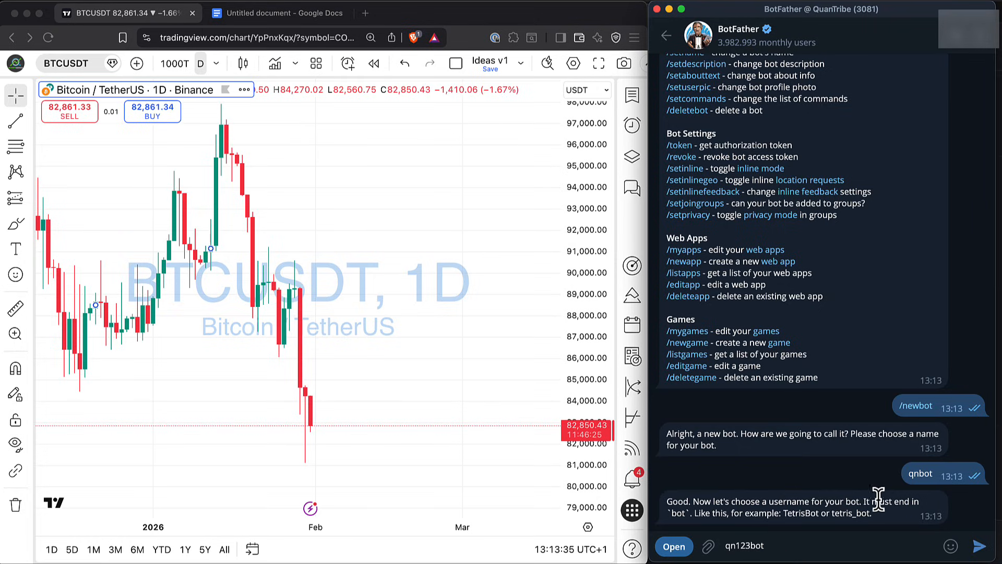
drag(765, 545, 725, 551)
key(super+c)
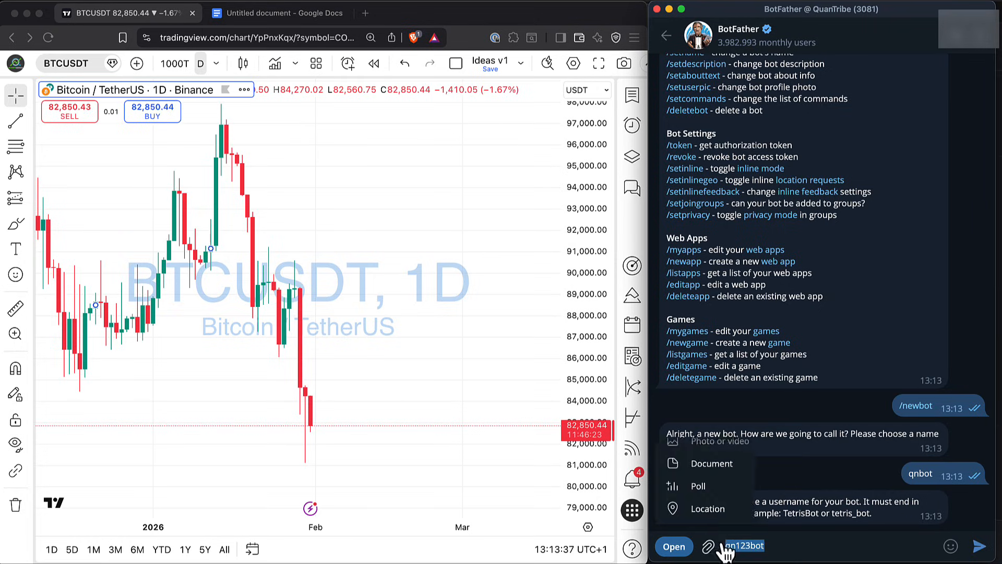
key(Return)
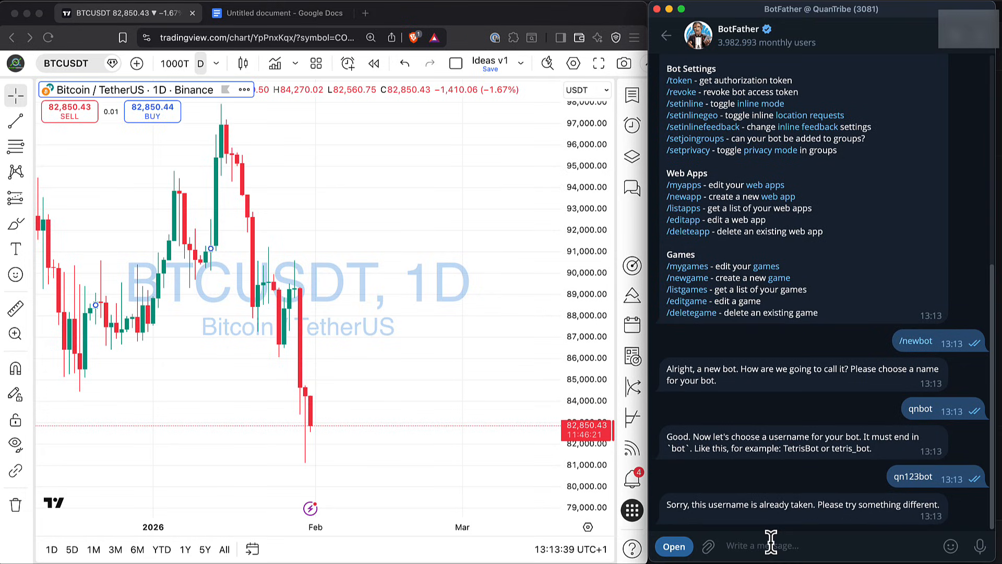
Submit qn123295bot to BotFather as the new bot's username
key(super+v)
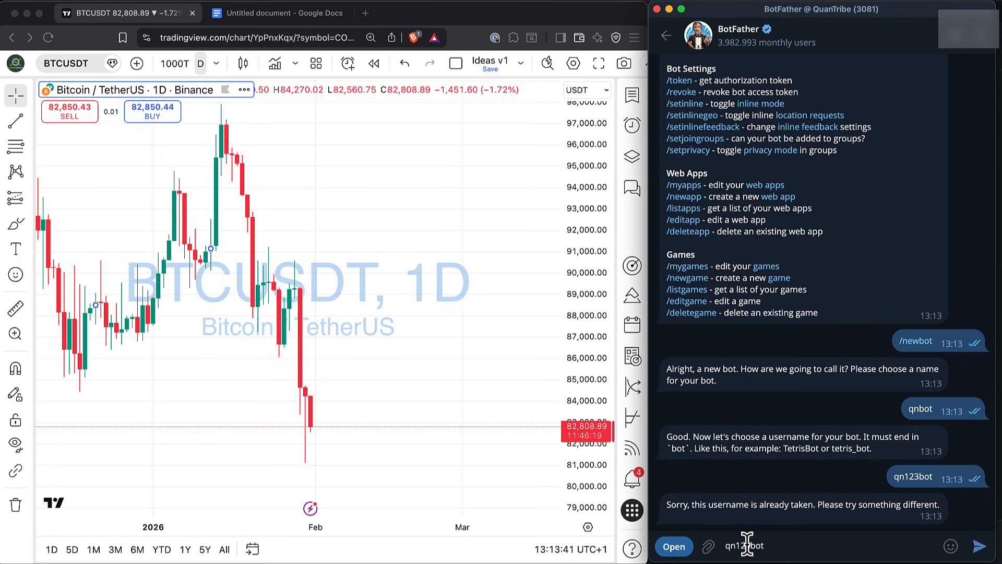
text(295)
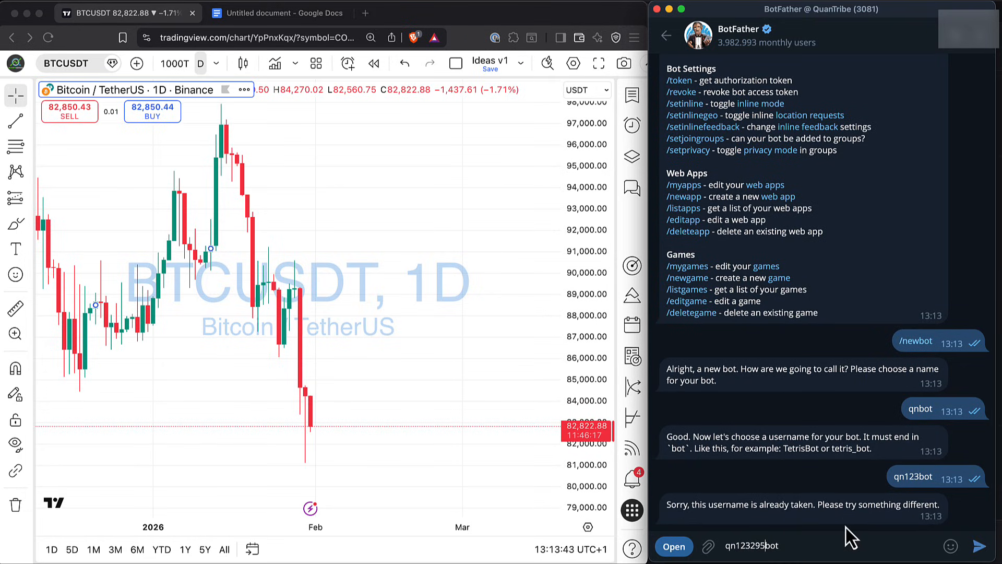
key(super+a)
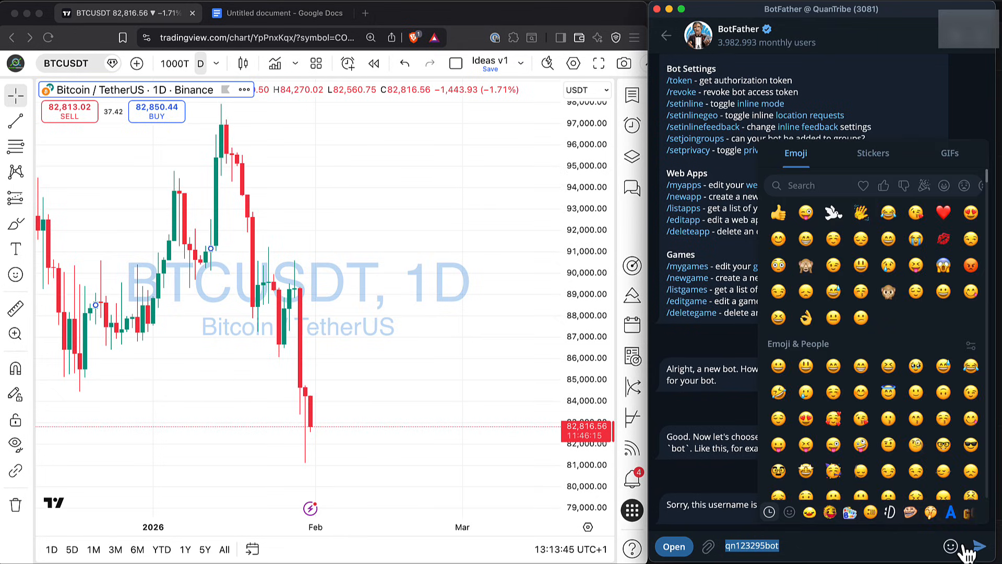
key(Return)
mouse_move(950, 546)
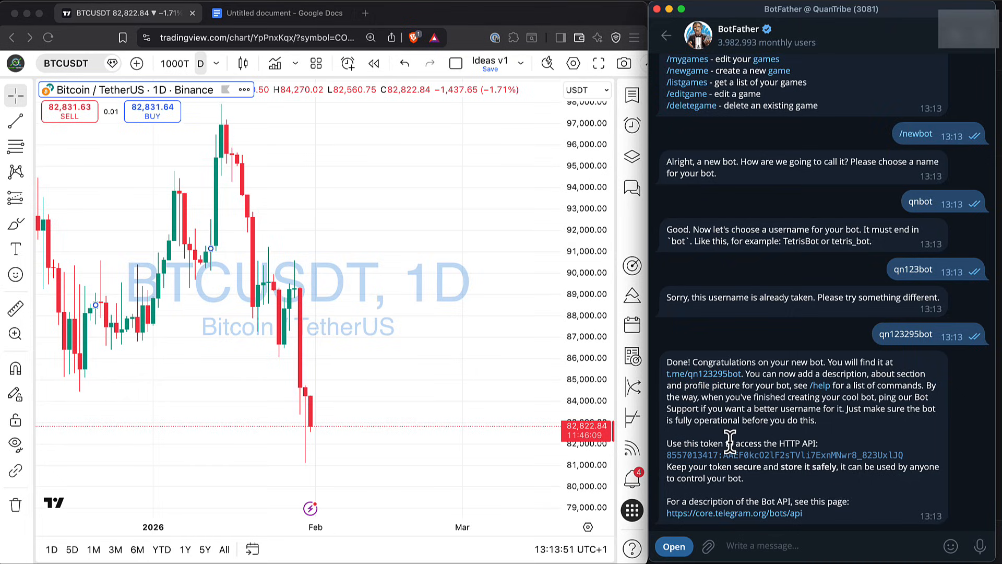
Examine the HTTP API token and the safekeeping note in BotFather's reply
drag(723, 442, 921, 455)
click(905, 477)
double_click(856, 479)
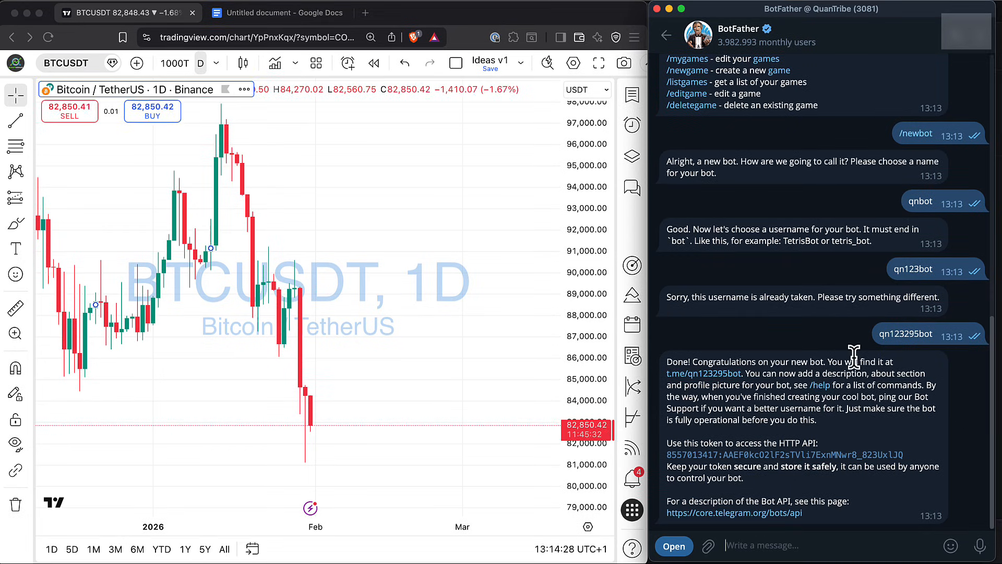
Copy the username qn123295bot from the BotFather chat, search Telegram for it, and start the qnbot chat
double_click(904, 333)
key(super+c)
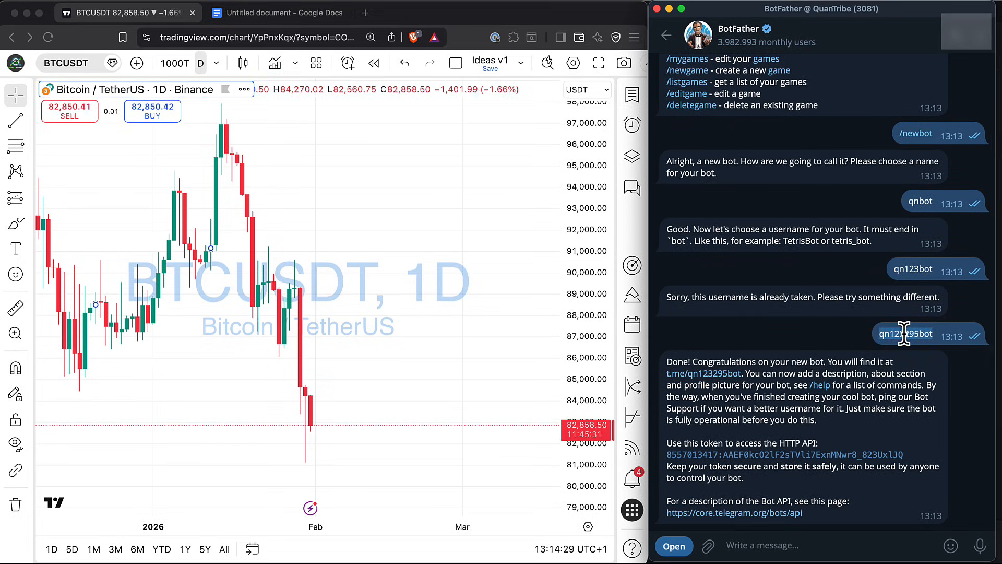
click(669, 40)
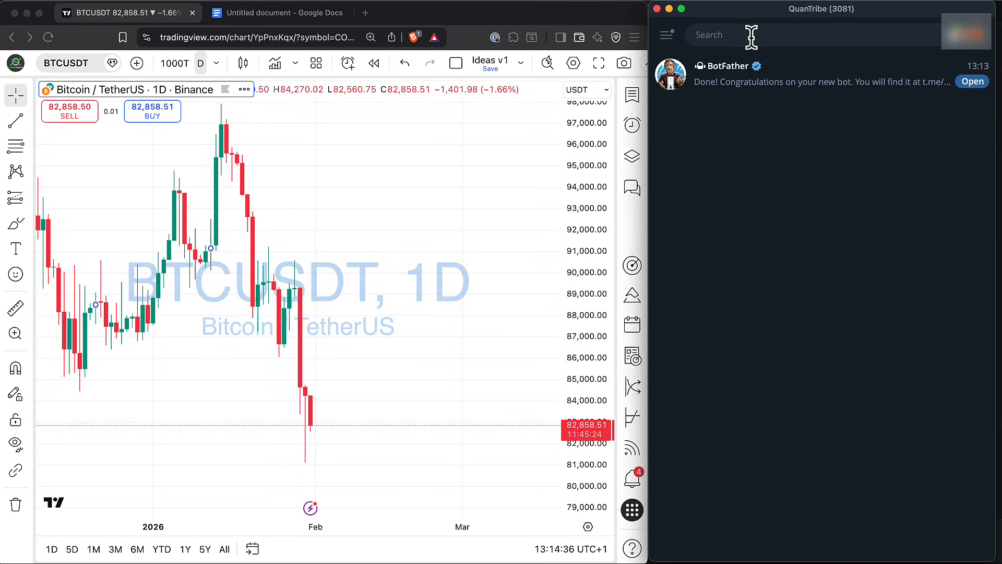
click(751, 35)
key(super+v)
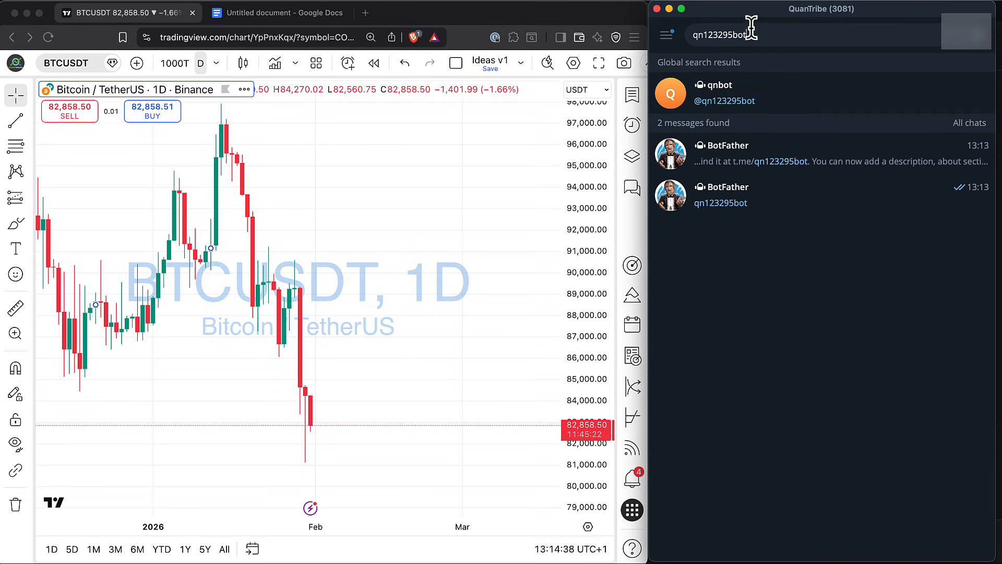
click(743, 90)
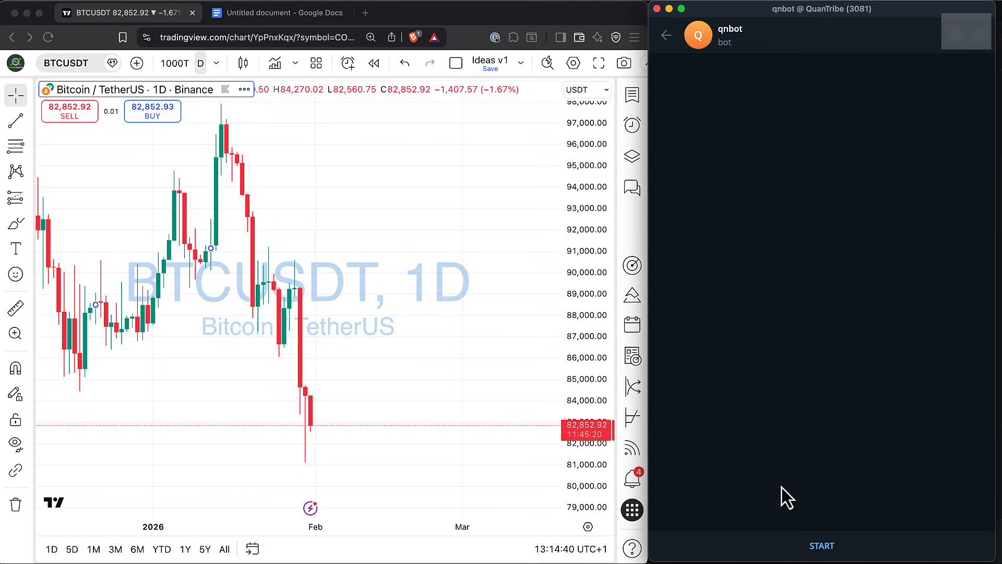
click(814, 543)
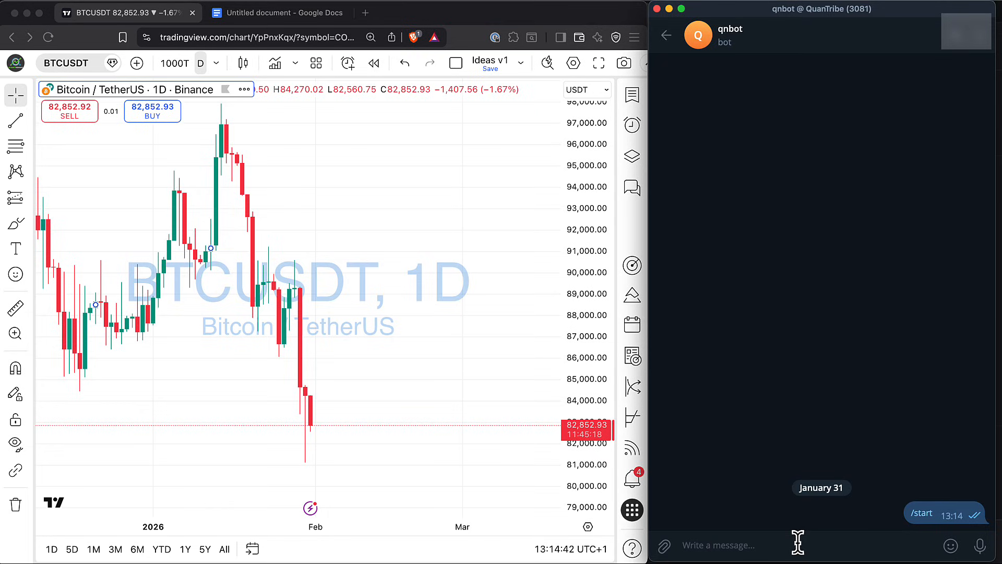
Send "Test Message" to the qnbot chat
text(Test Message)
key(Return)
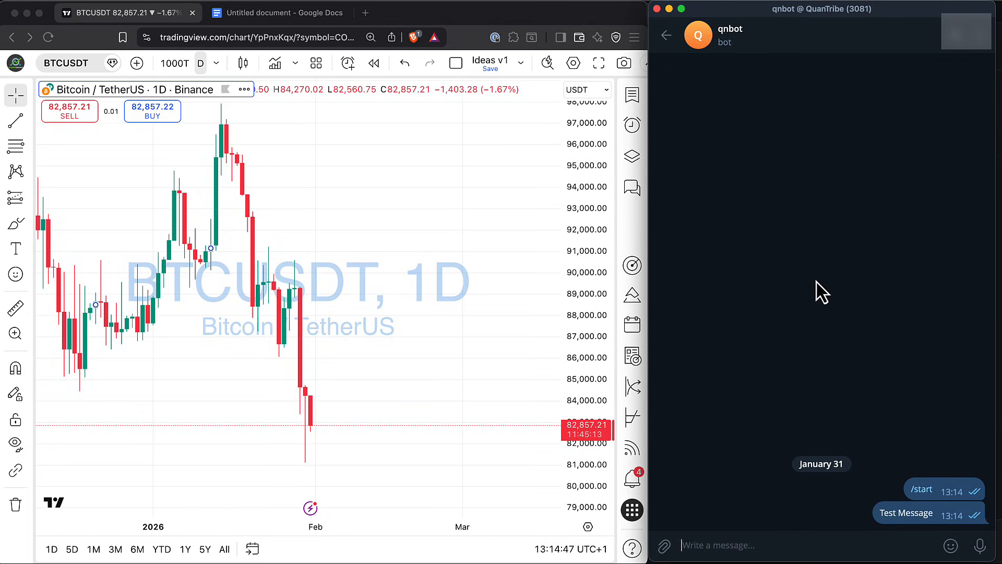
Switch to the browser, copy the getUpdates URL from the Google Docs document and load it in a new tab
click(284, 14)
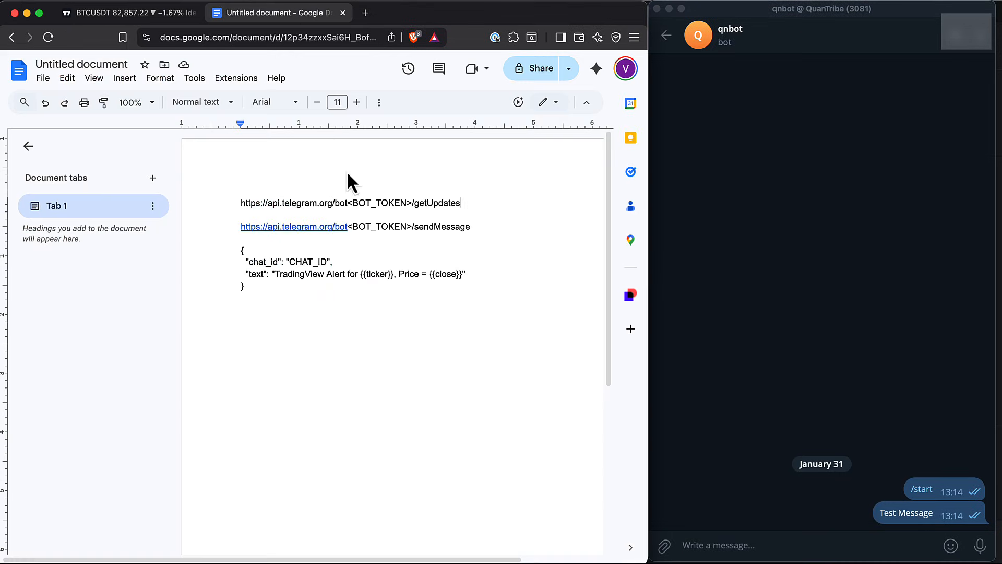
drag(463, 205, 240, 202)
key(super+c)
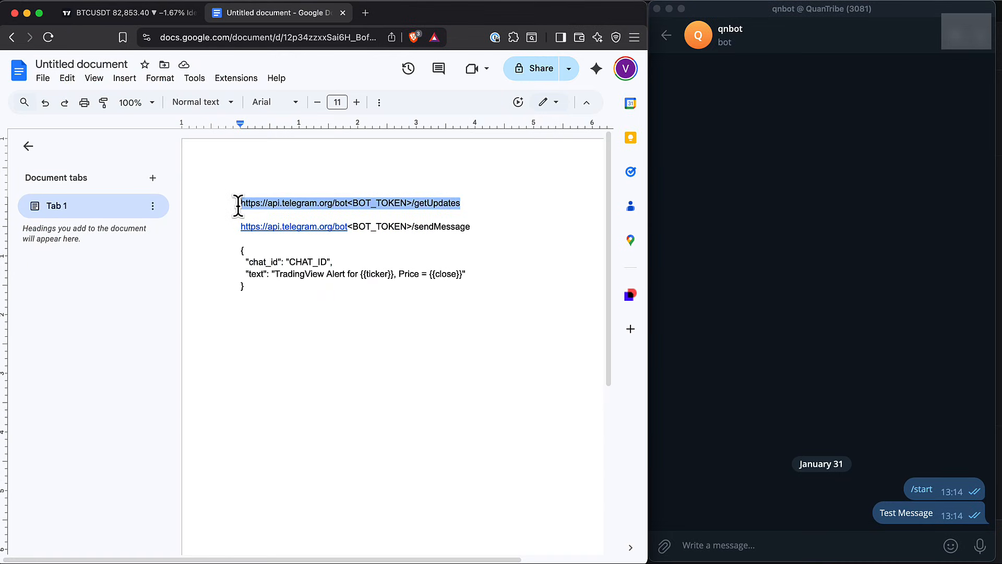
click(365, 14)
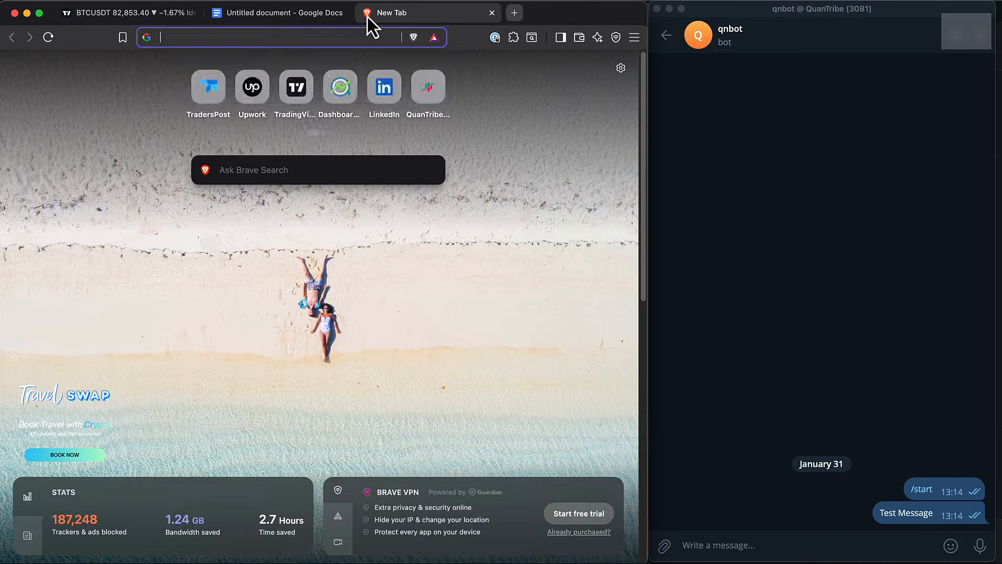
key(super+v)
key(Return)
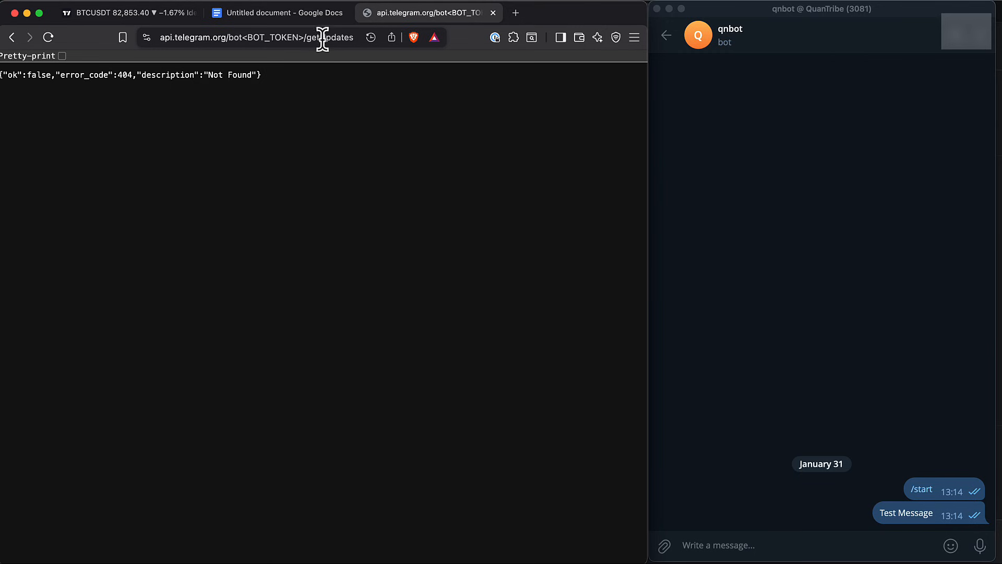
Replace <BOT_TOKEN> in the getUpdates address with the API token copied from the BotFather chat, and load the page
click(305, 38)
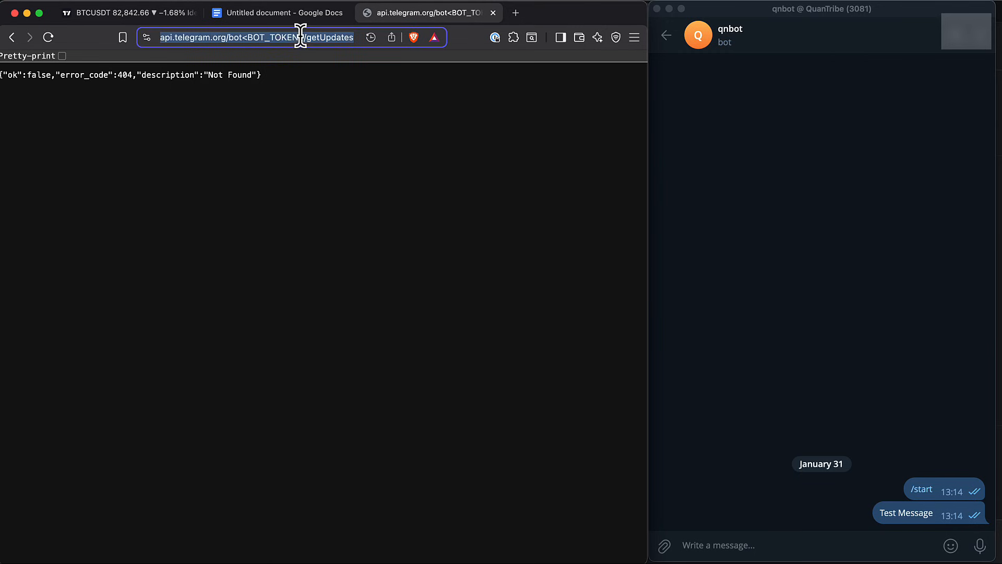
click(805, 274)
click(666, 36)
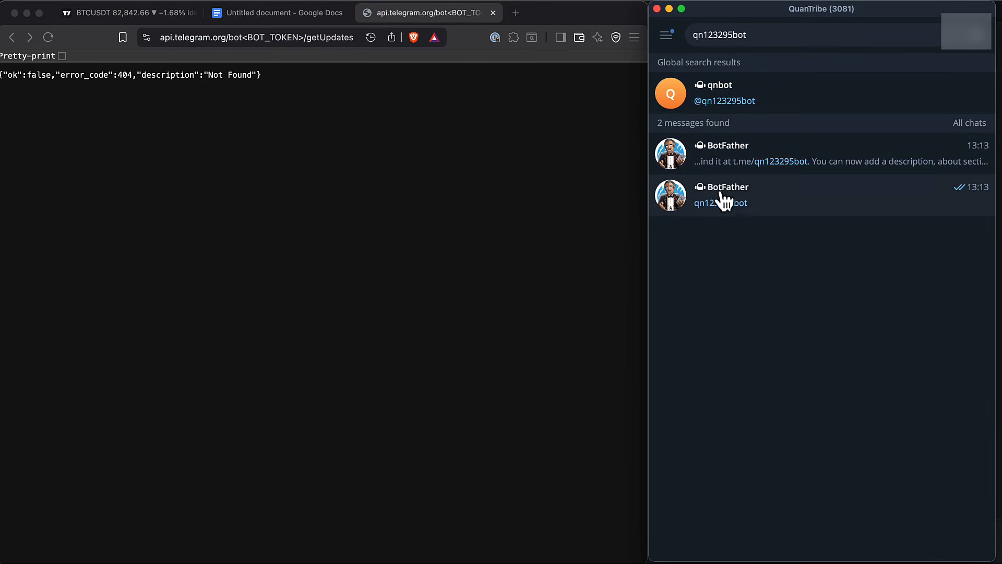
click(756, 201)
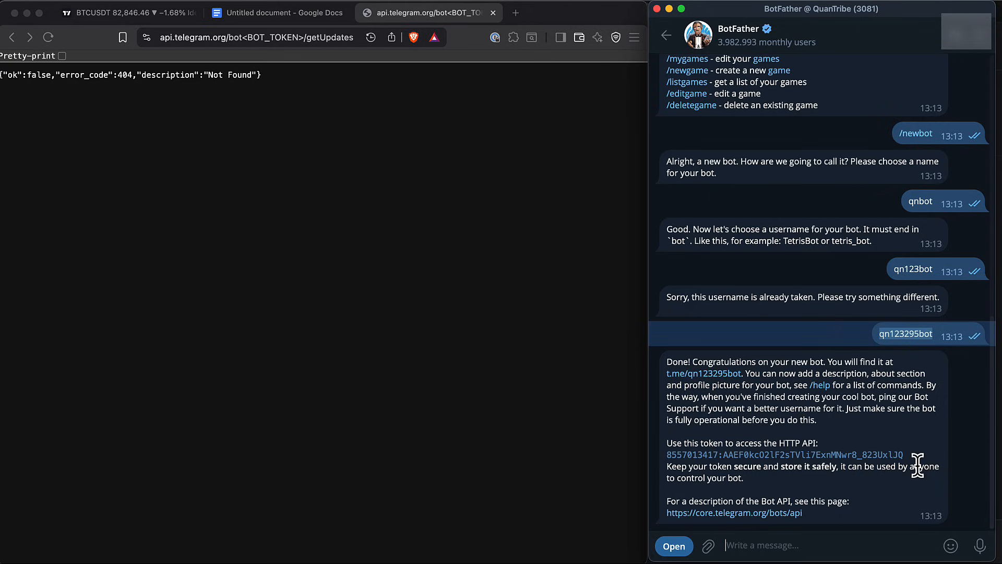
drag(908, 455, 668, 460)
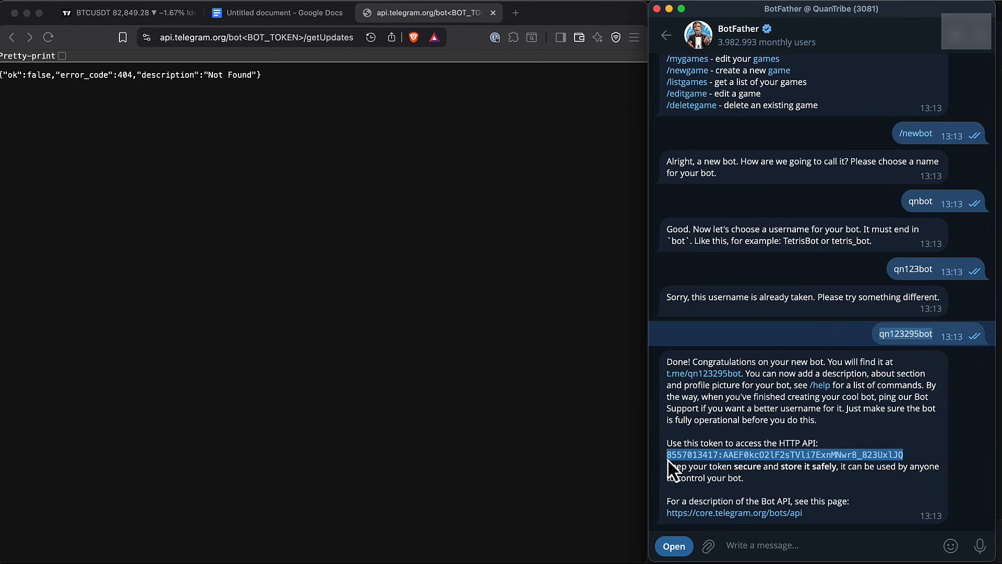
click(257, 37)
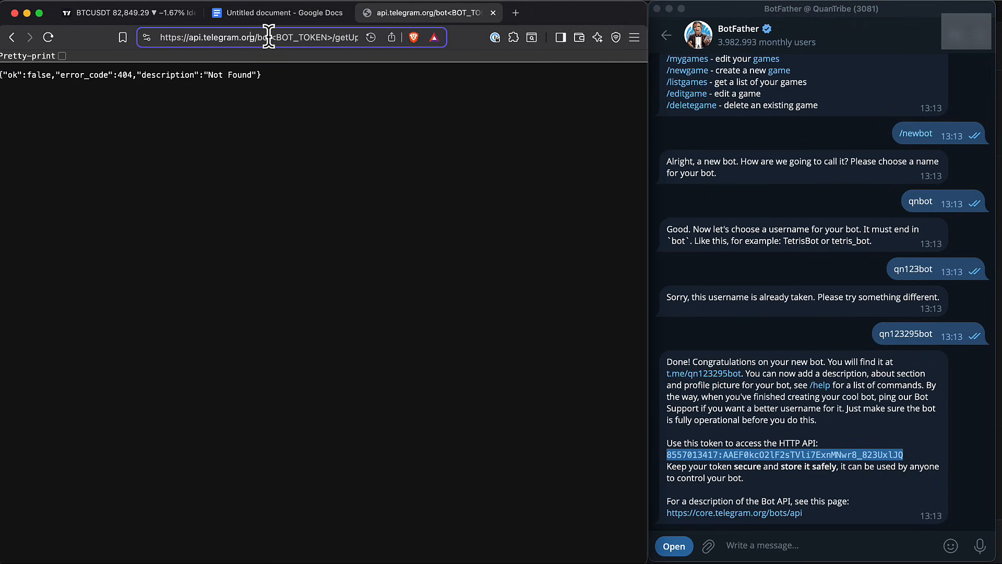
drag(271, 37, 330, 40)
key(super+v)
key(Return)
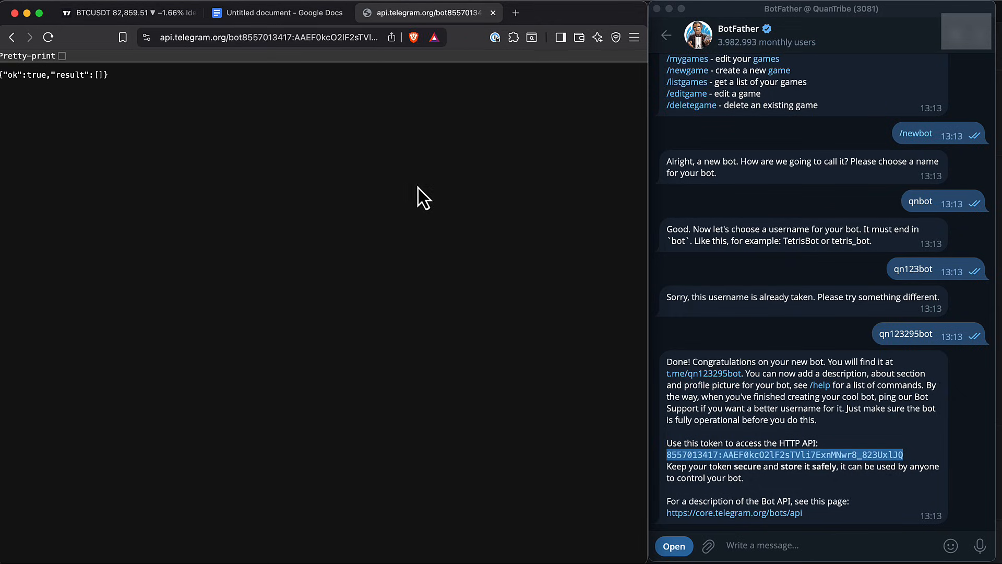
Return to the qnbot chat in Telegram and send the message "hi" twice
click(670, 34)
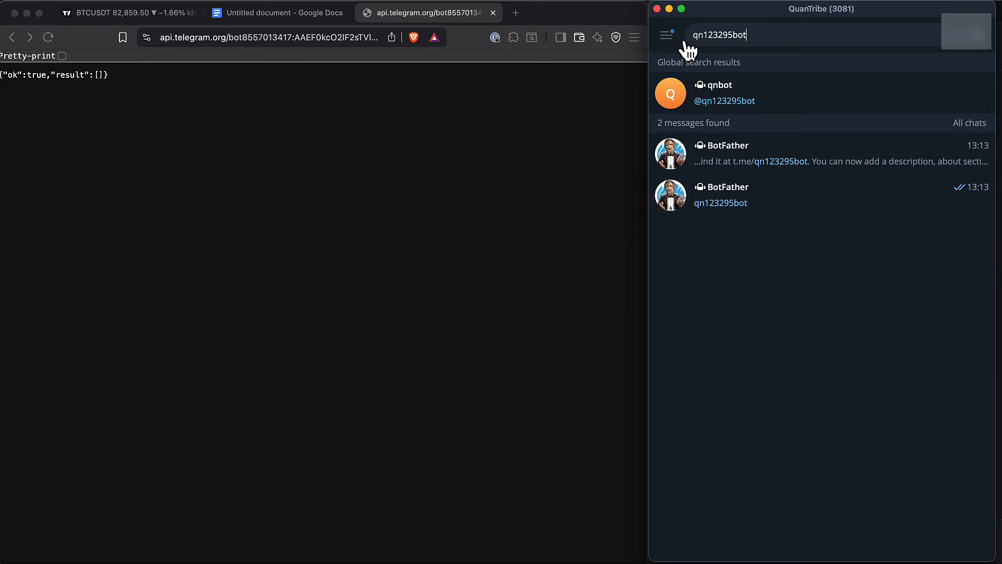
click(723, 107)
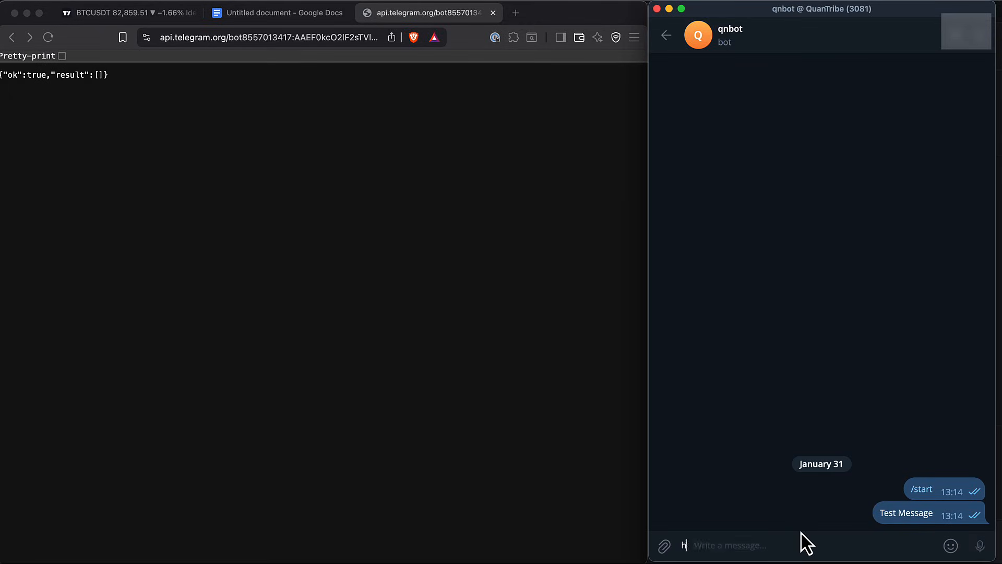
text(hi)
key(Return)
text(hi)
key(Return)
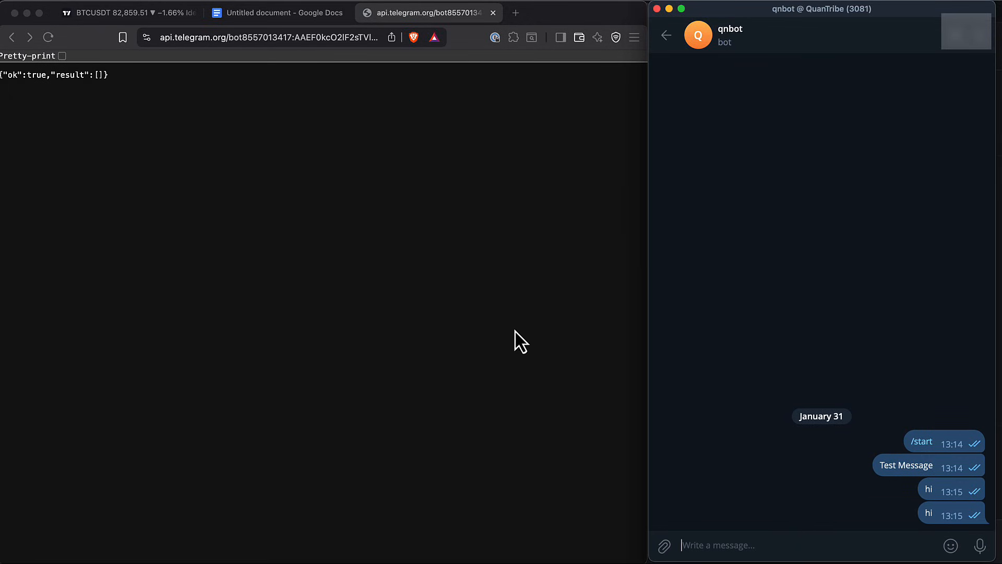
Reload the getUpdates page in the browser and select the sender's ID number in the second message
click(477, 334)
key(super+r)
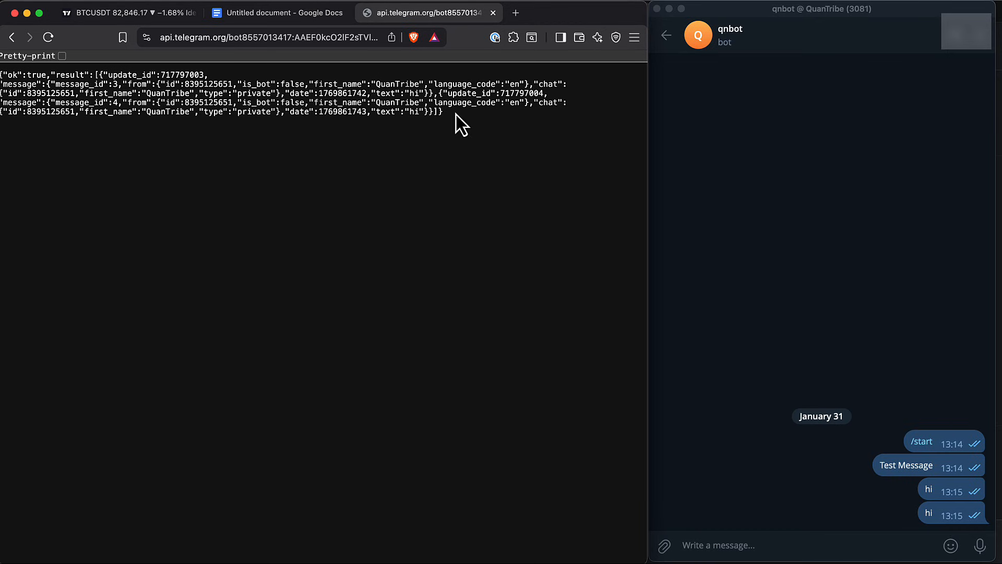
drag(456, 114, 2, 81)
click(346, 105)
double_click(213, 103)
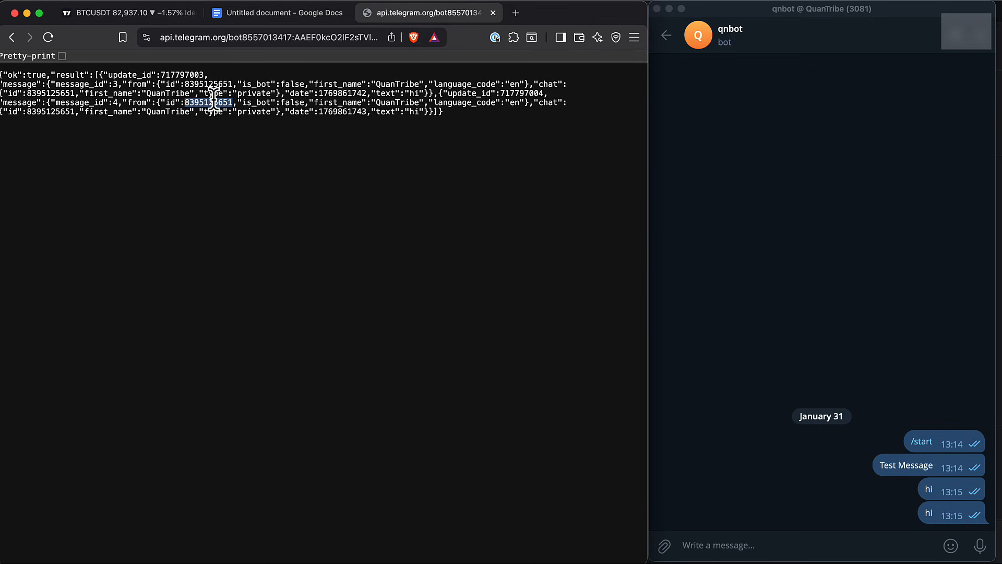
Replace the CHAT_ID placeholder in the Google Docs JSON message with the sender's ID copied from the getUpdates page
double_click(209, 103)
click(269, 22)
click(345, 261)
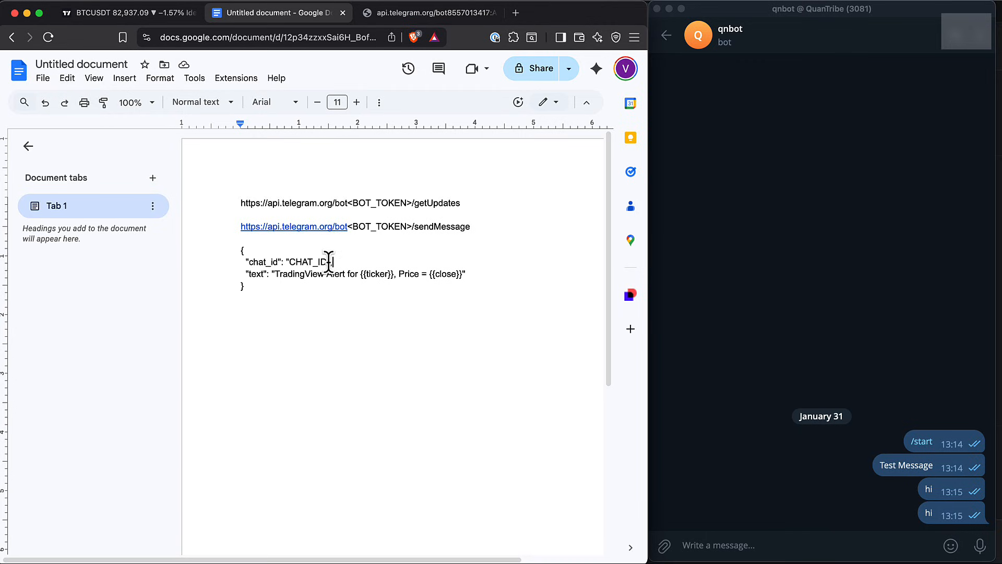
drag(326, 261, 288, 259)
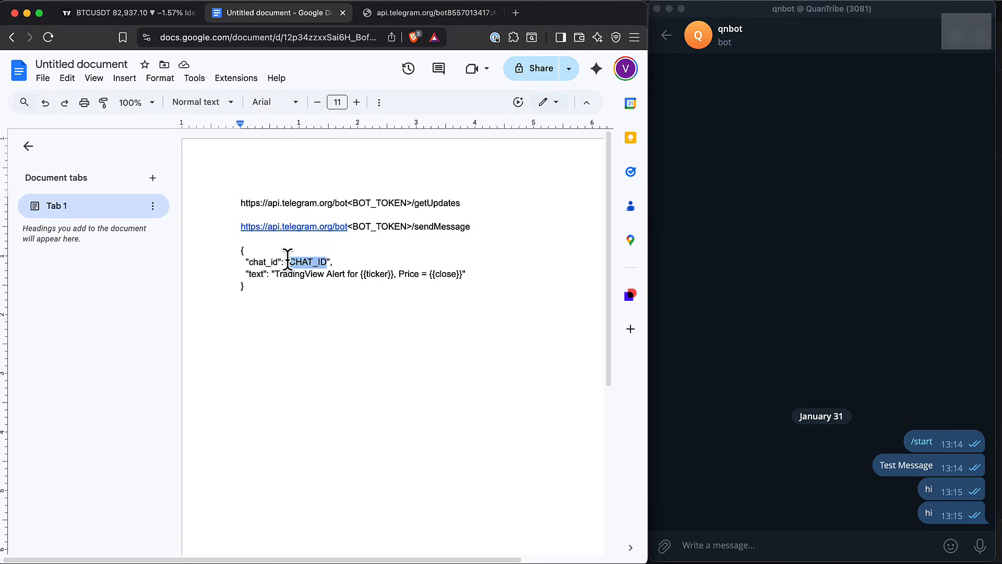
key(Return)
key(super+z)
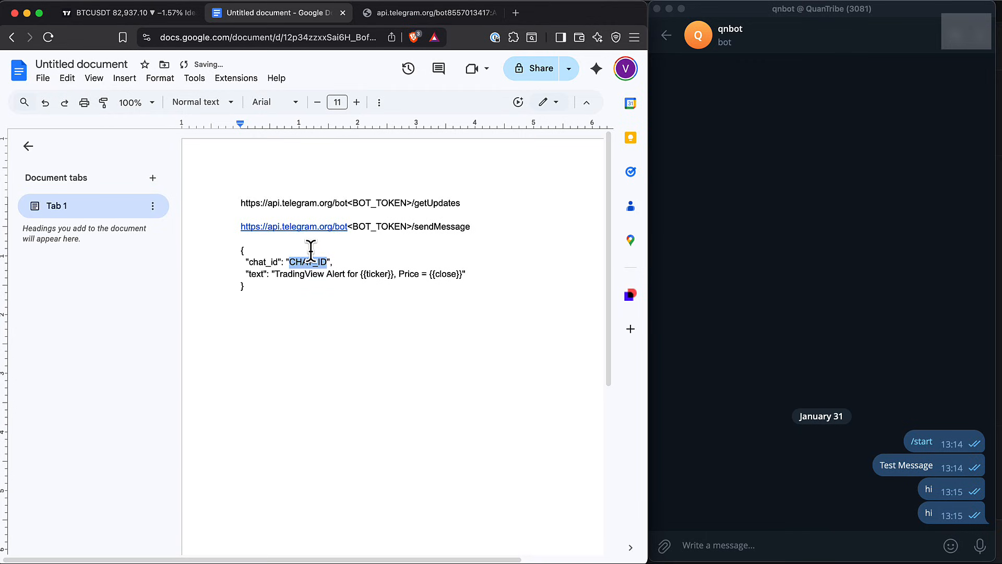
click(396, 17)
right_click(223, 100)
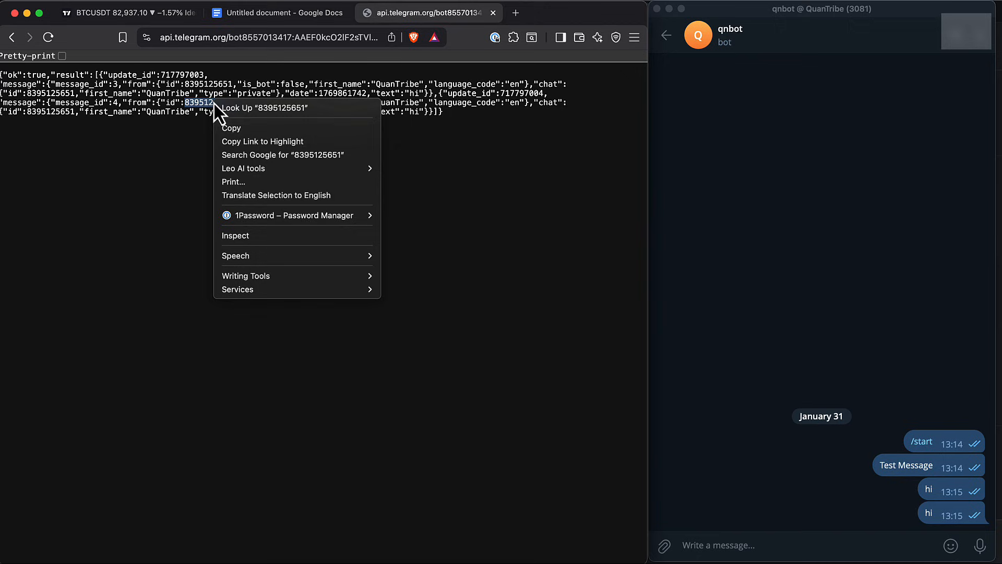
click(228, 128)
click(269, 17)
key(super+v)
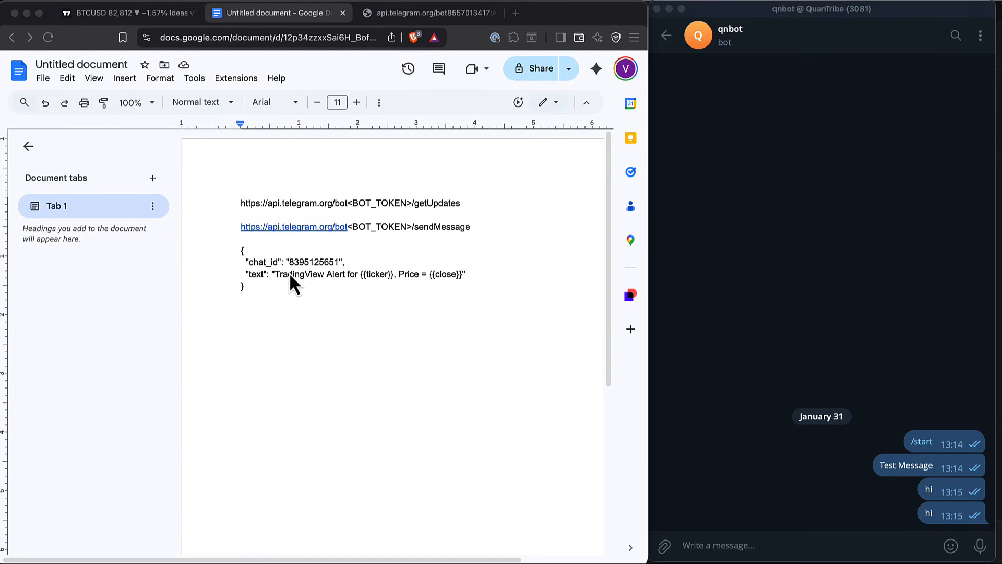
double_click(260, 264)
drag(359, 263, 248, 261)
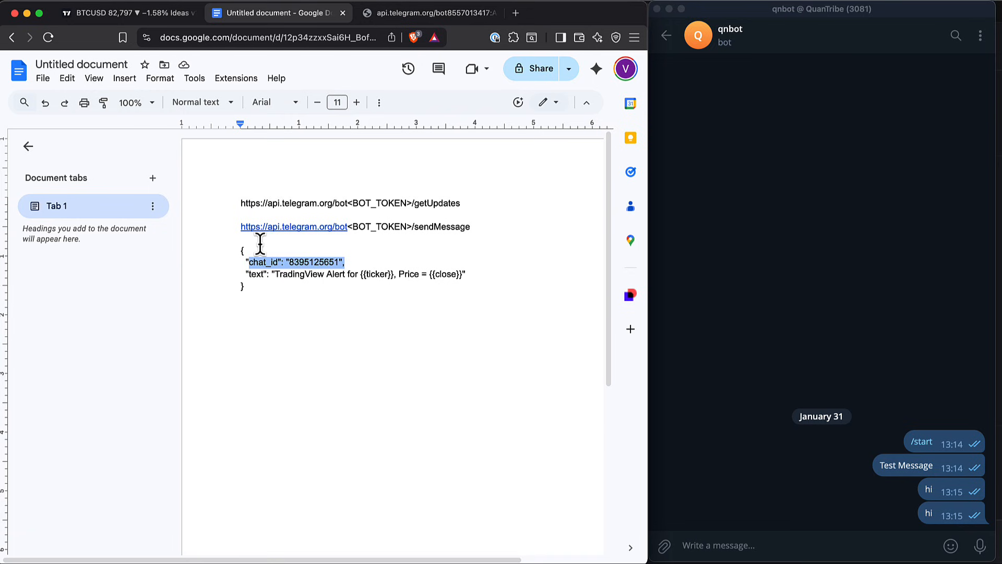
Switch to TradingView and examine the alertcondition call in the Alerts Pine script, then close the editor
click(146, 16)
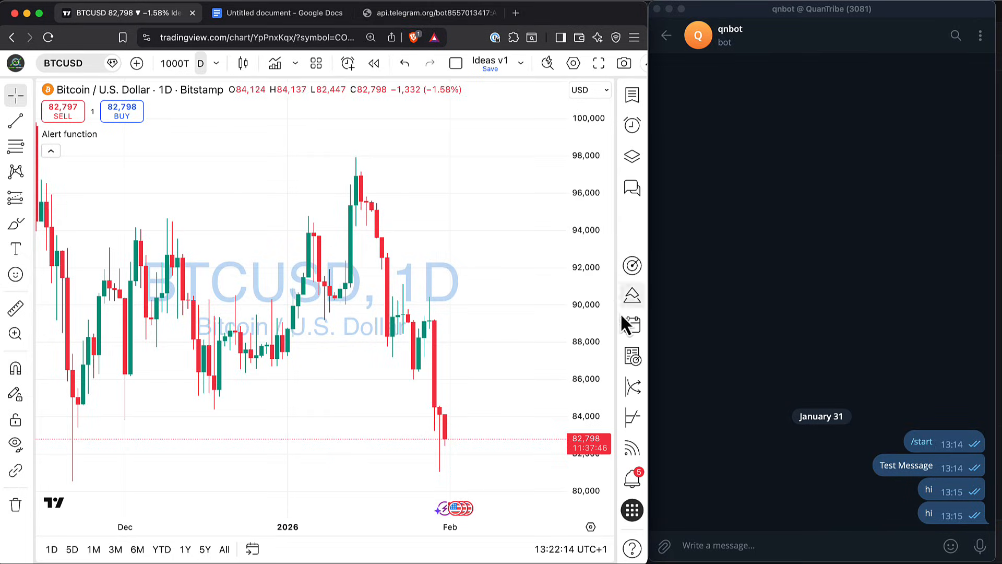
click(634, 297)
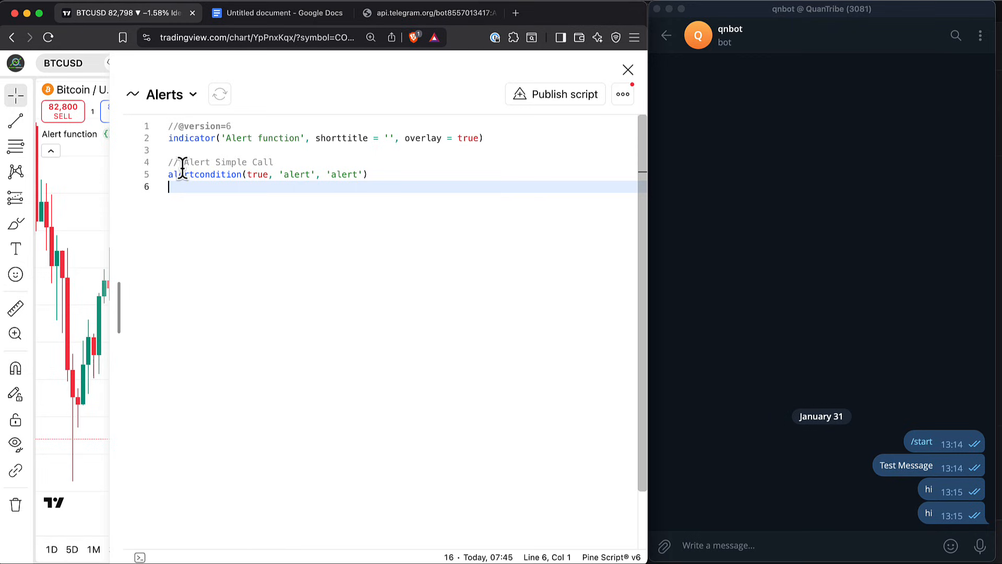
drag(168, 163, 406, 178)
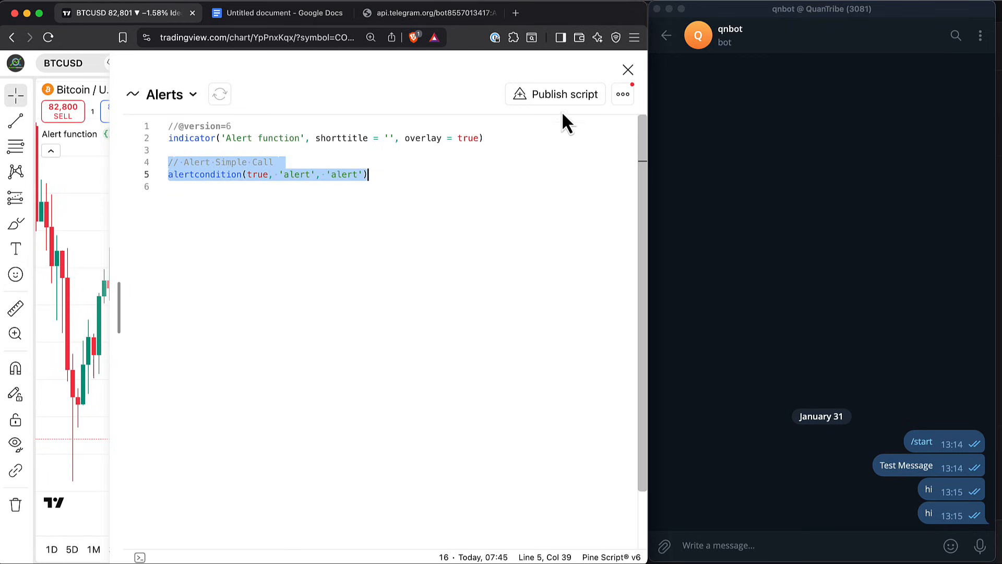
click(628, 70)
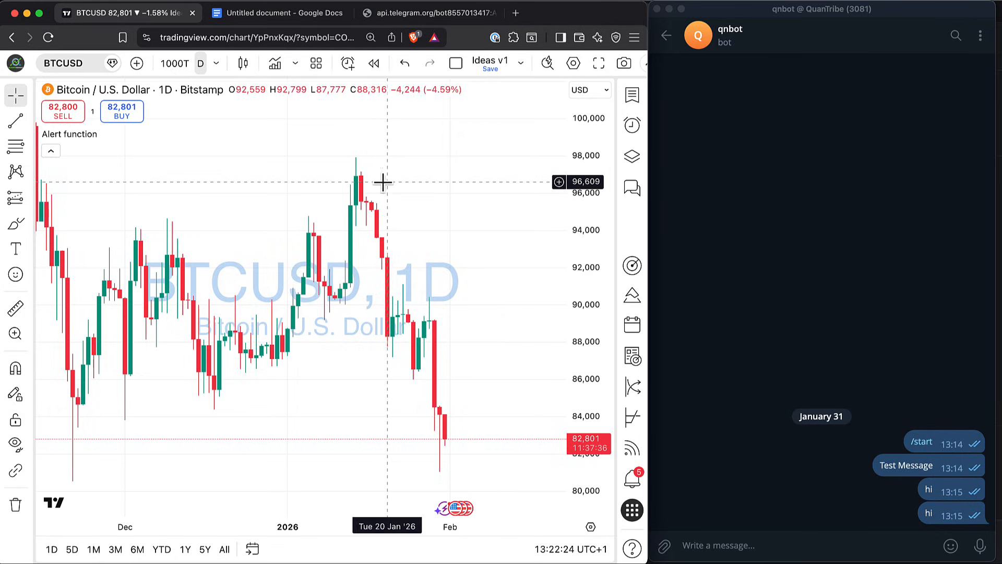
Start a new alert on BTCUSD with Alert function as its condition
click(633, 128)
click(438, 418)
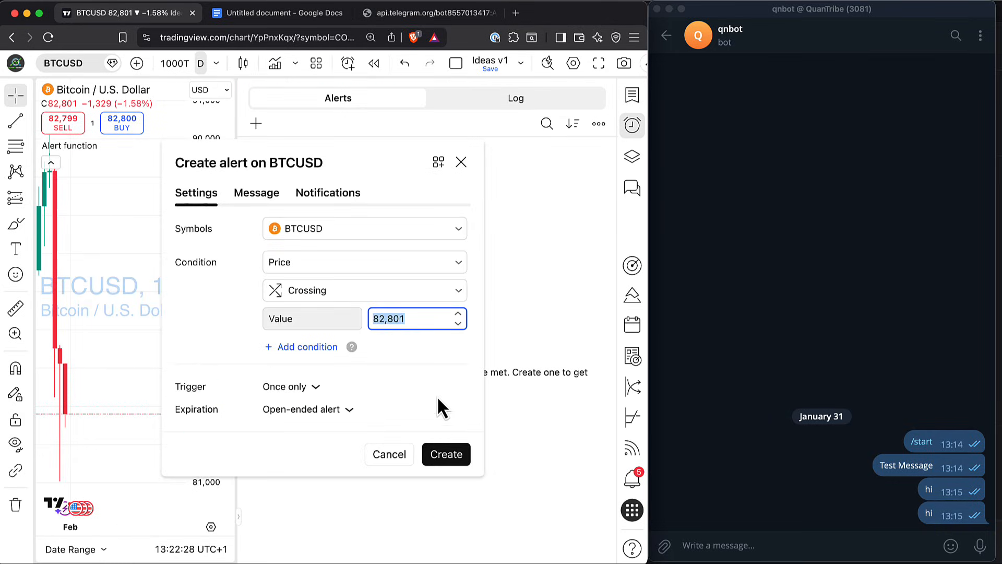
click(334, 229)
click(296, 254)
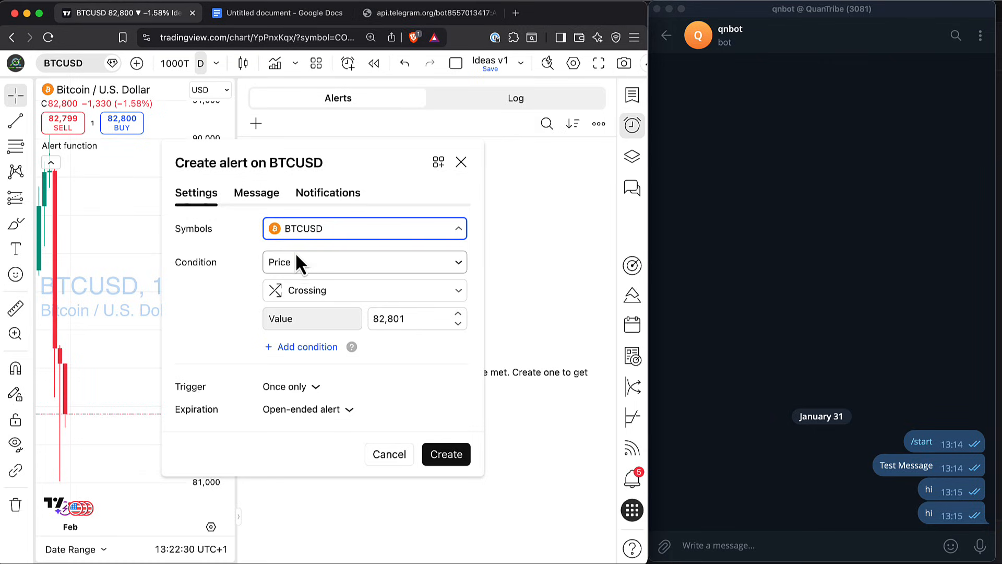
click(320, 272)
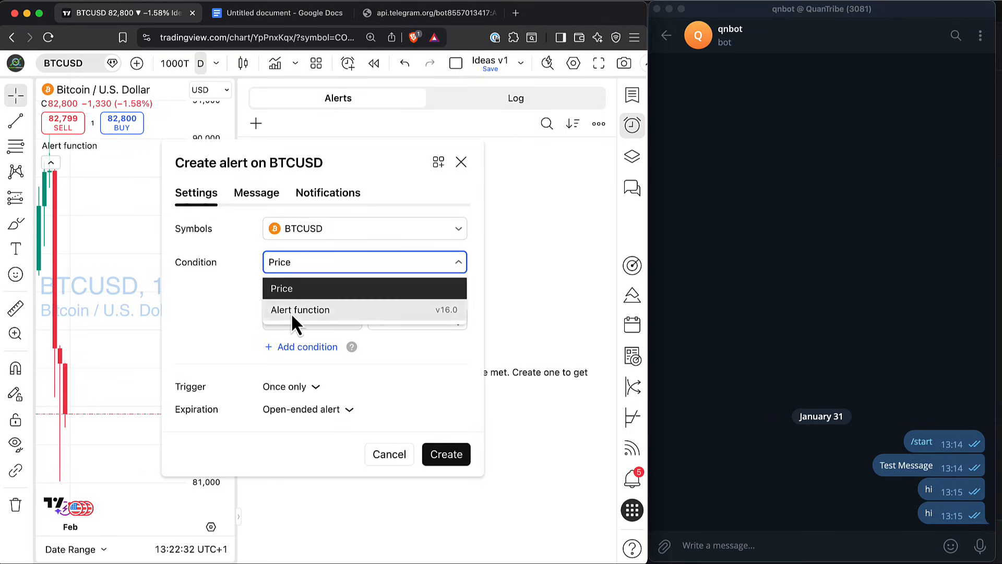
click(290, 312)
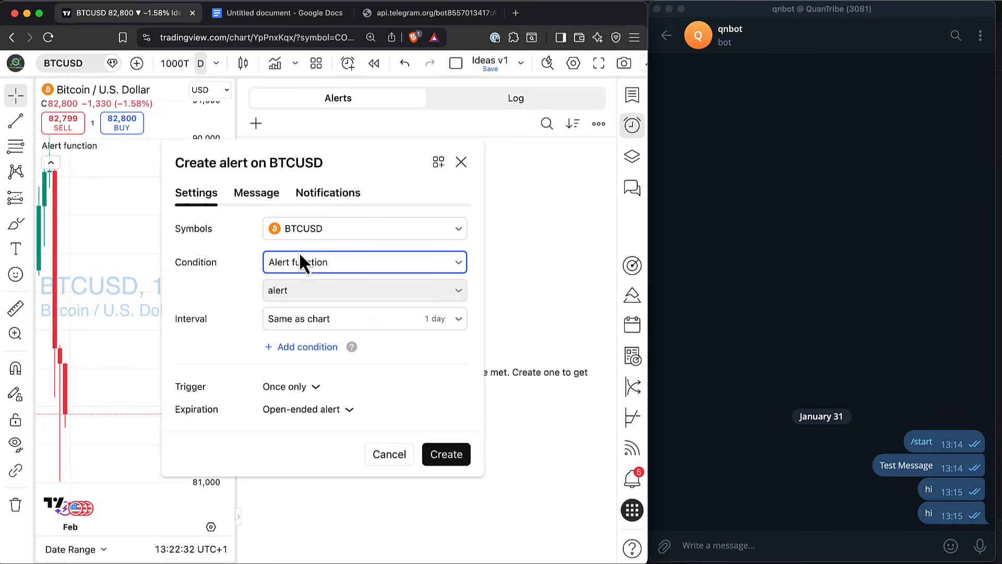
click(324, 192)
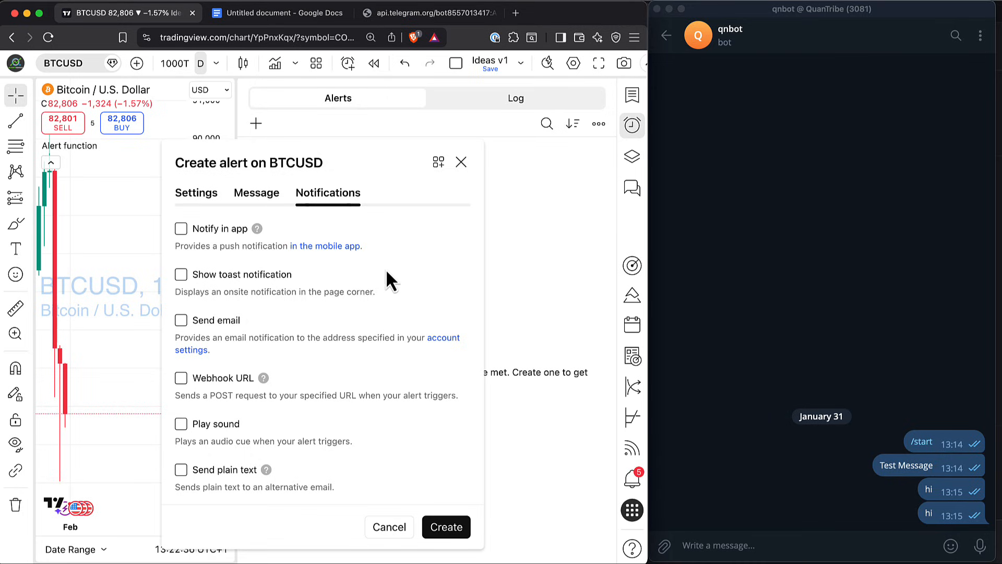
click(211, 377)
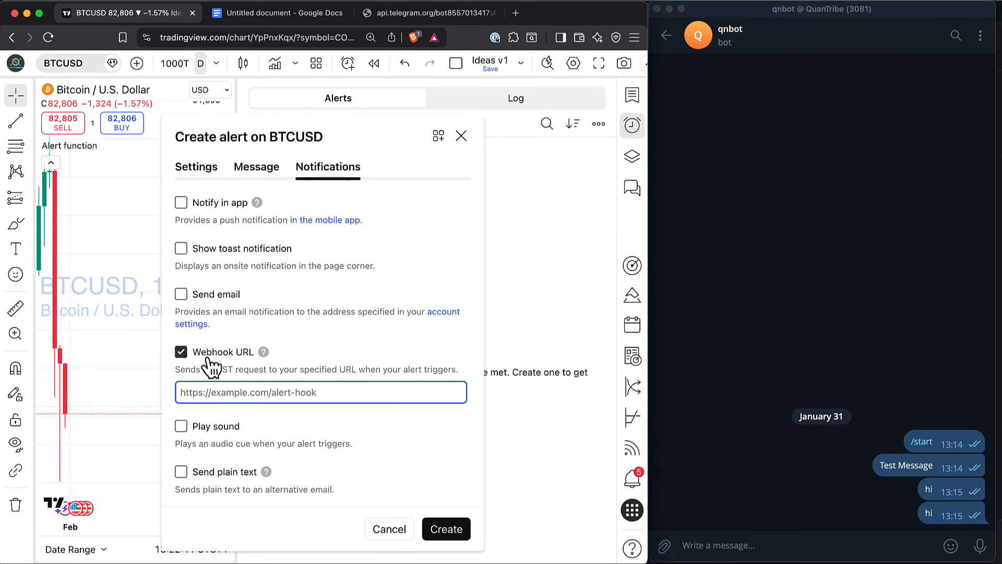
click(284, 18)
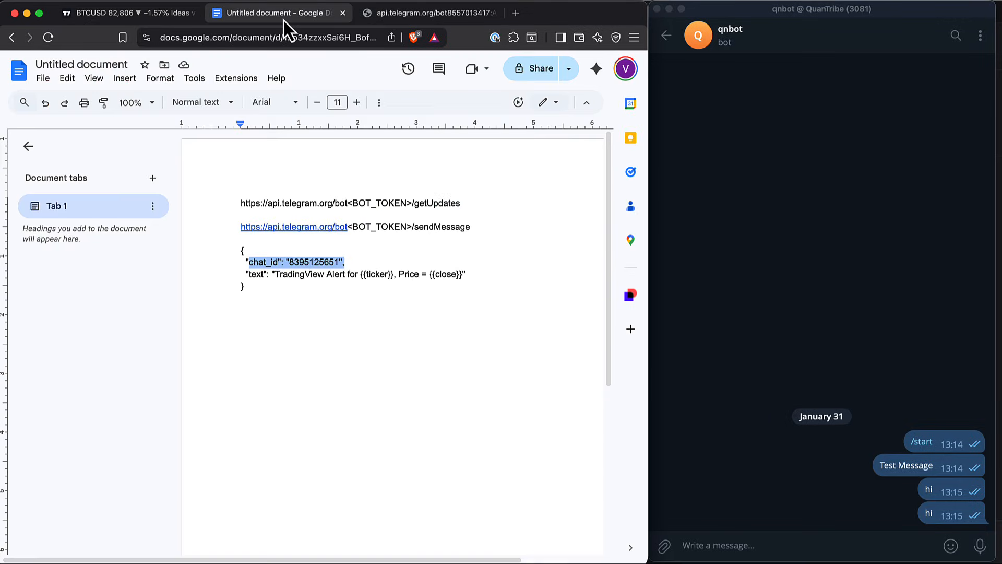
click(447, 217)
drag(473, 227, 230, 224)
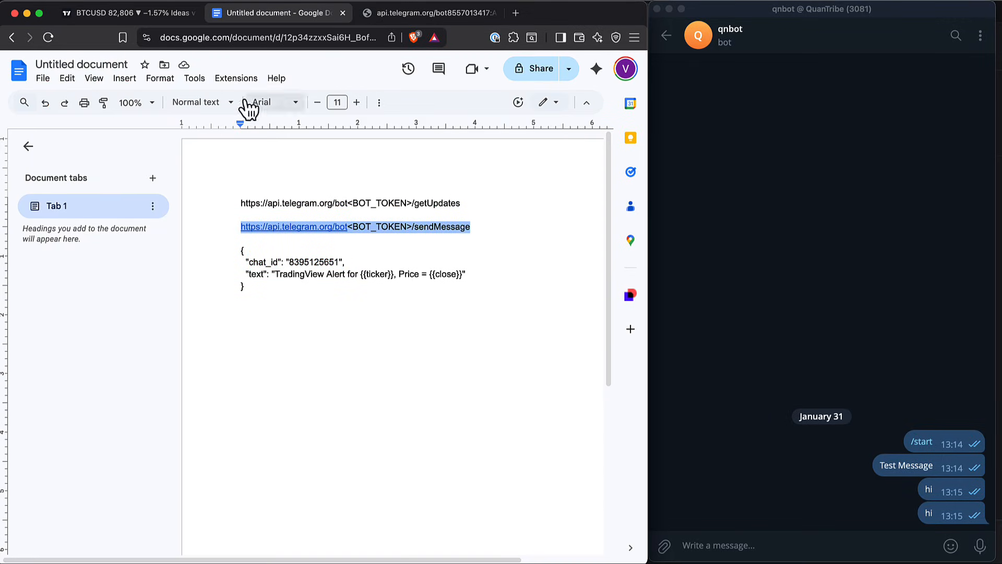
click(139, 15)
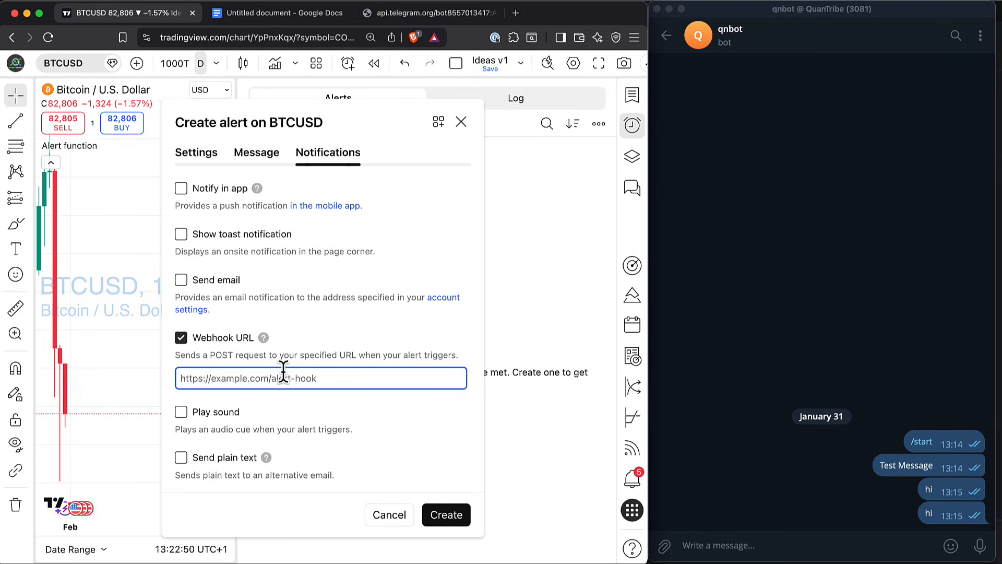
key(super+v)
Replace <BOT_TOKEN> in the alert's webhook URL with the API token copied from the BotFather chat in Telegram
drag(302, 378, 363, 381)
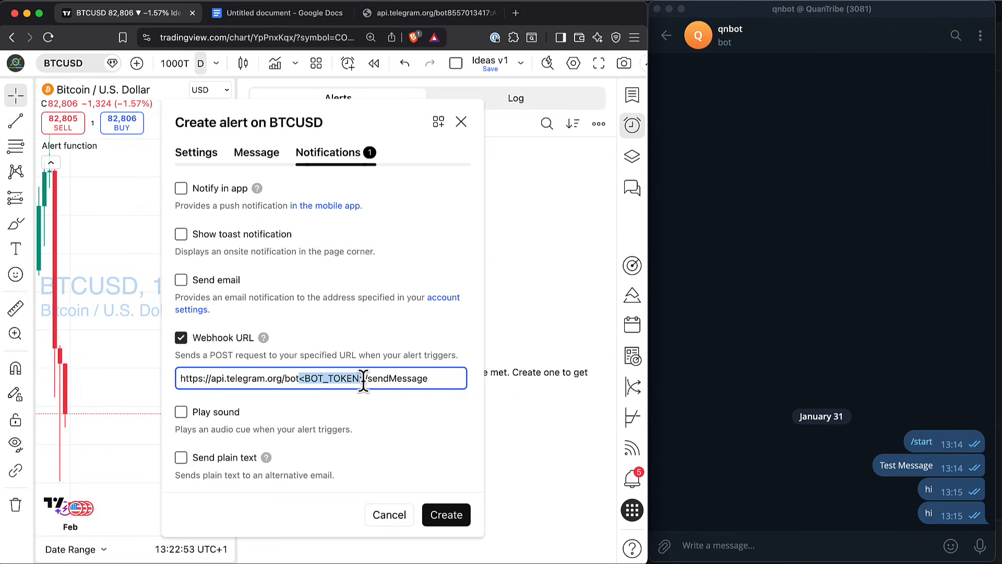
click(666, 35)
click(722, 155)
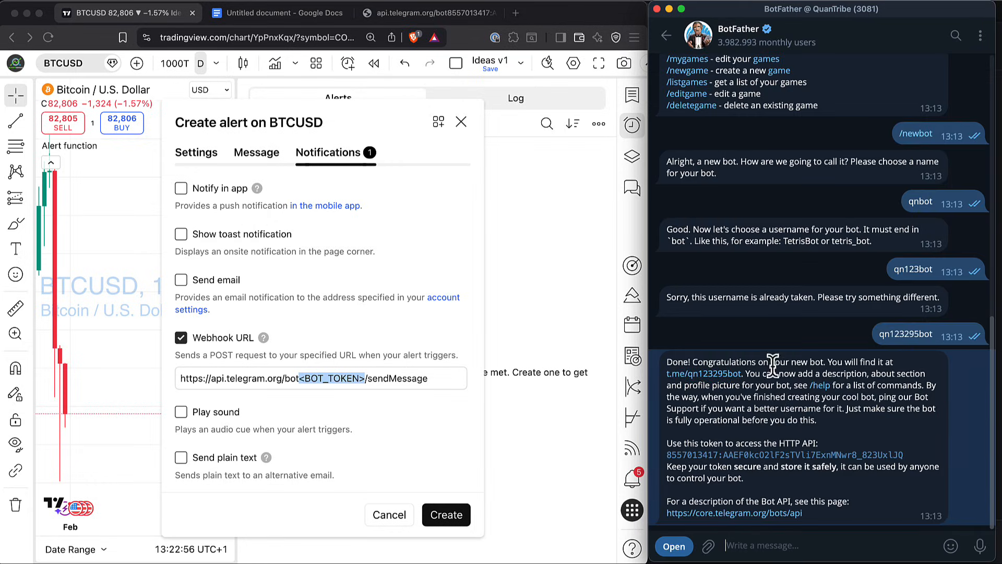
drag(924, 464, 765, 465)
click(901, 456)
drag(905, 456, 667, 461)
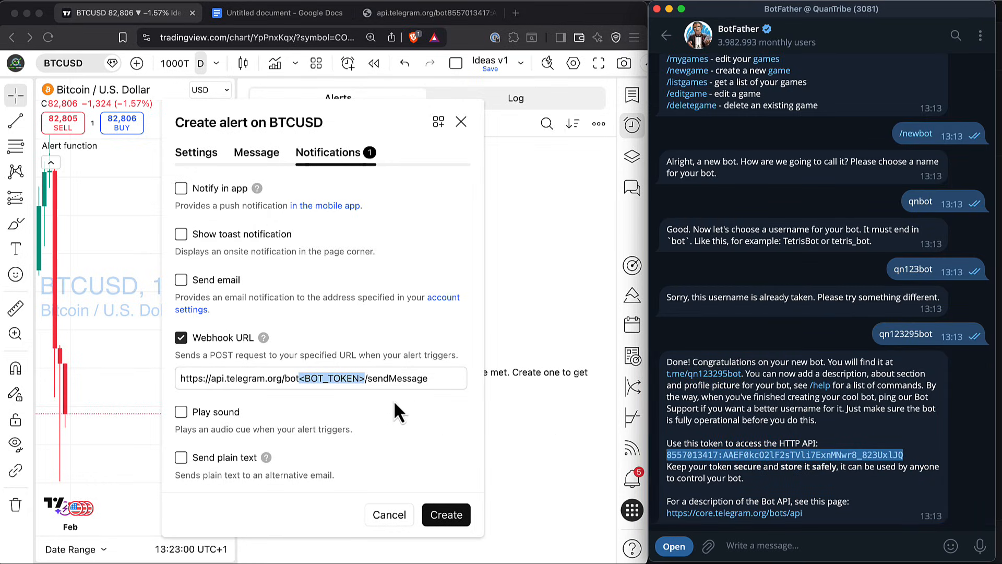
click(349, 385)
click(357, 374)
drag(360, 378, 300, 378)
key(ctrl+v)
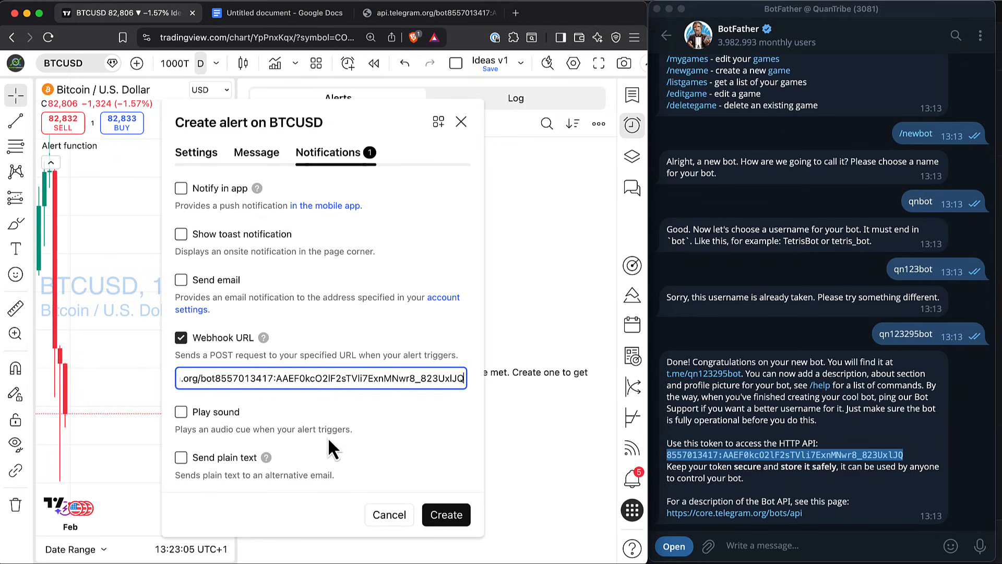
Replace the alert's message with the JSON block containing chat_id and text, copied from the Google Docs document
click(260, 159)
click(325, 13)
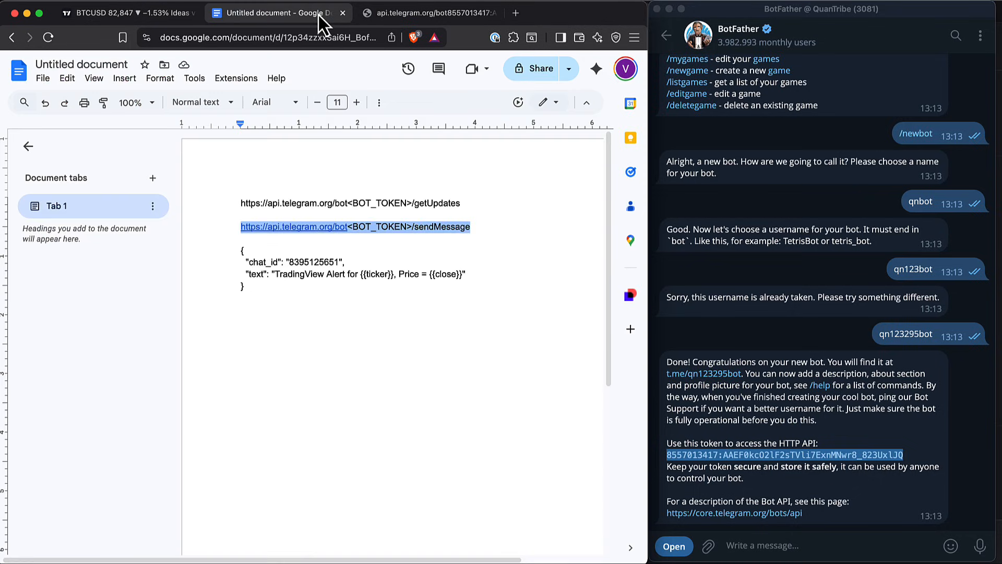
drag(287, 289, 227, 243)
click(238, 257)
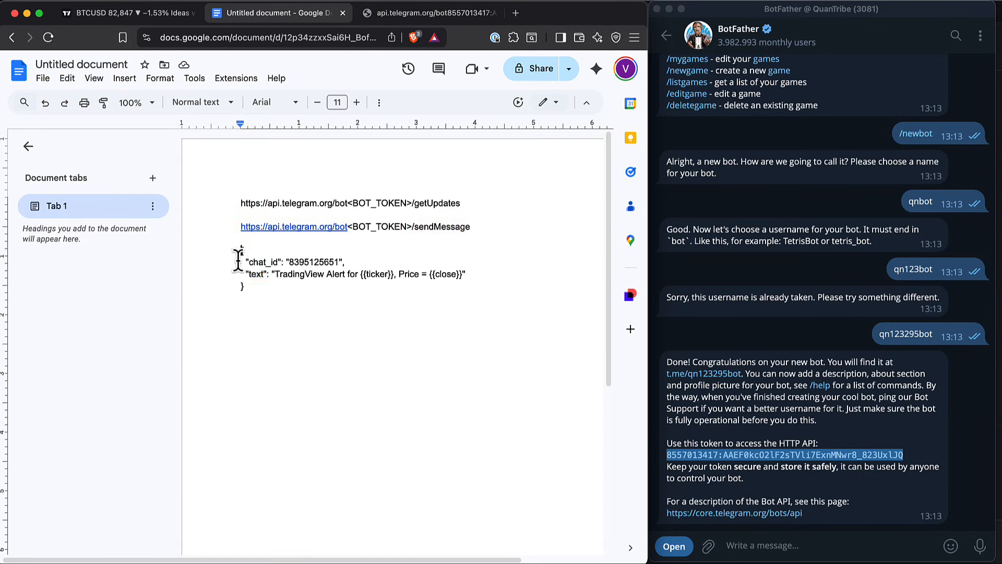
drag(260, 286, 230, 249)
click(157, 13)
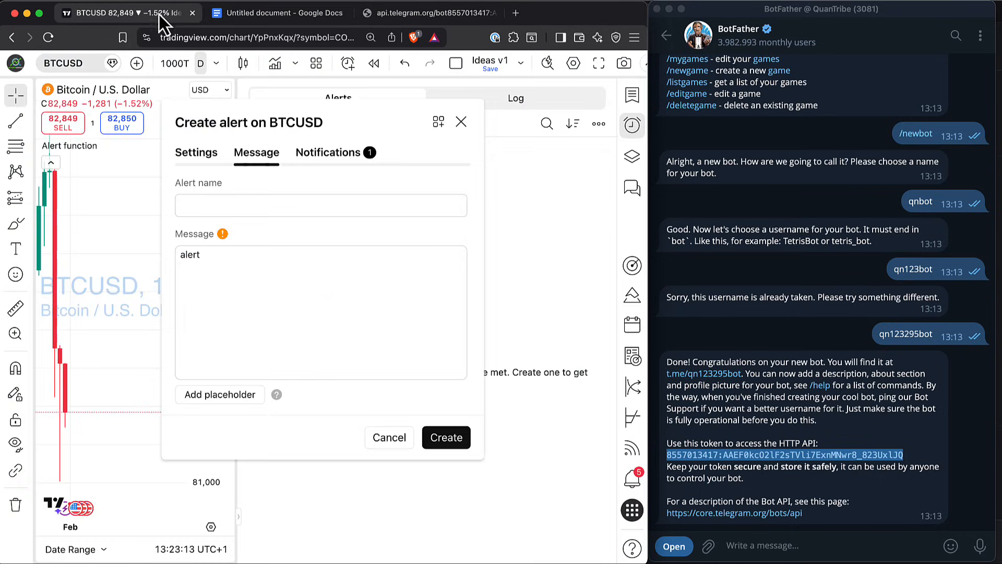
click(300, 297)
key(super+a)
key(super+v)
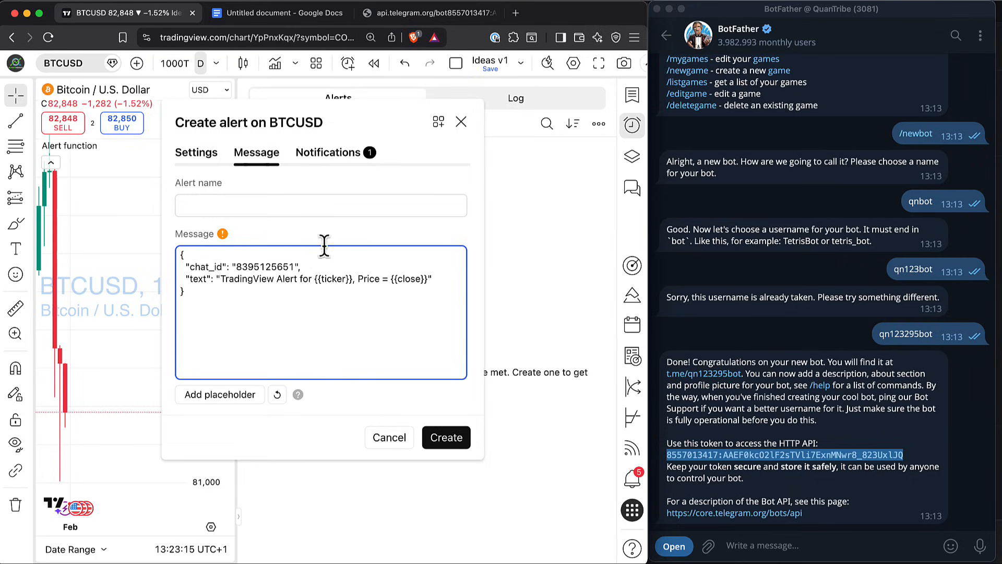
Review the chat_id and text fields and the {{ticker}} placeholder in the alert message
drag(180, 253, 239, 313)
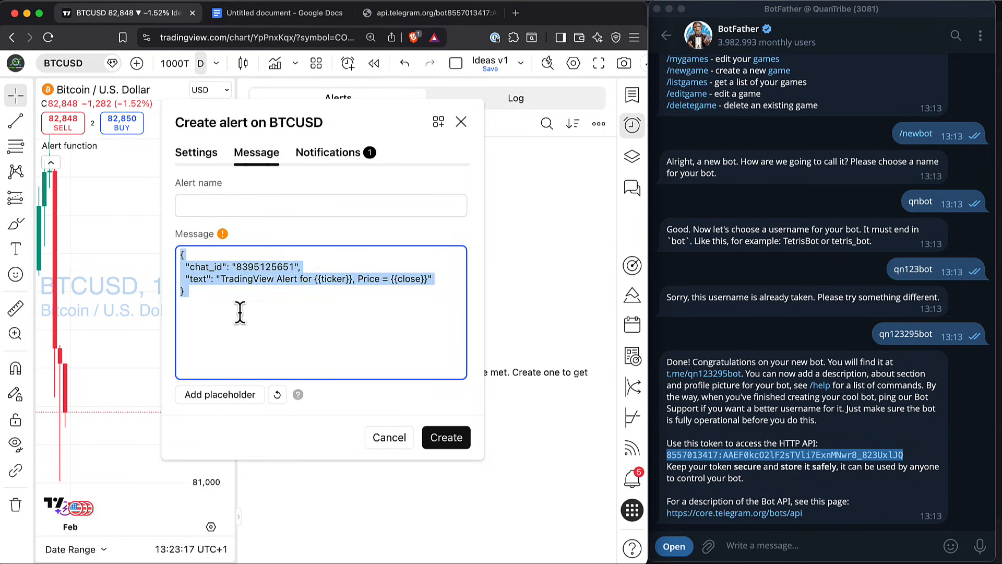
click(213, 284)
double_click(214, 266)
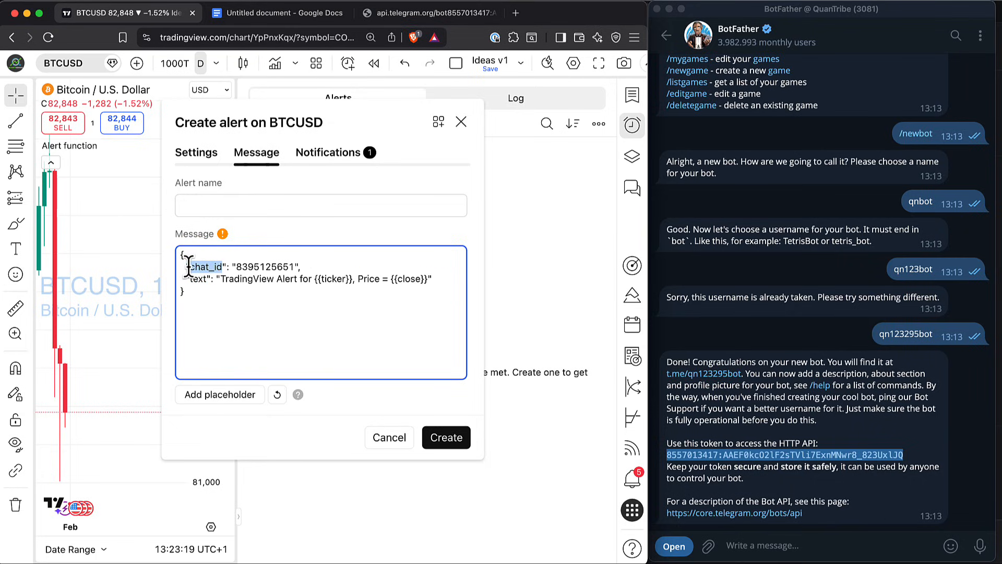
double_click(249, 266)
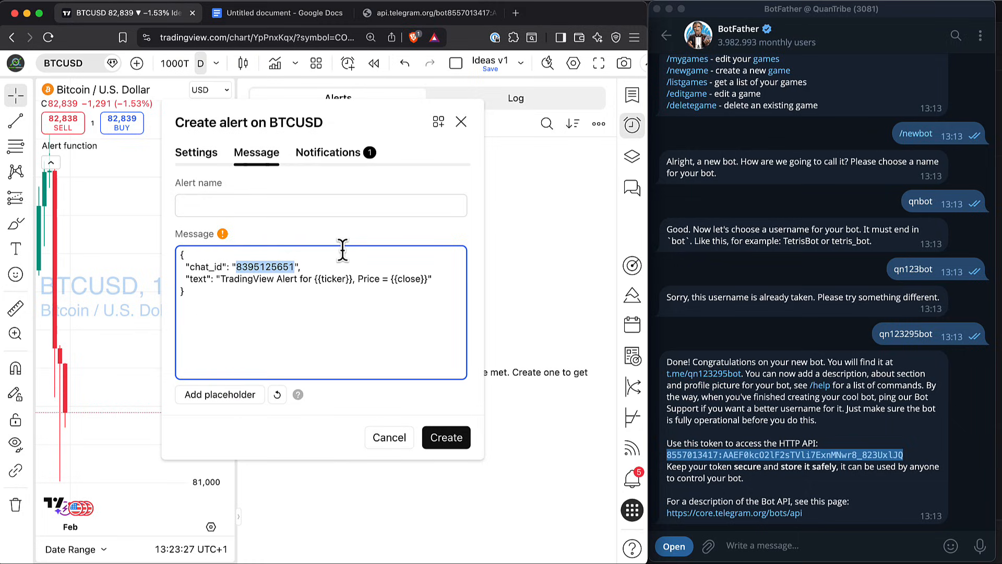
double_click(197, 279)
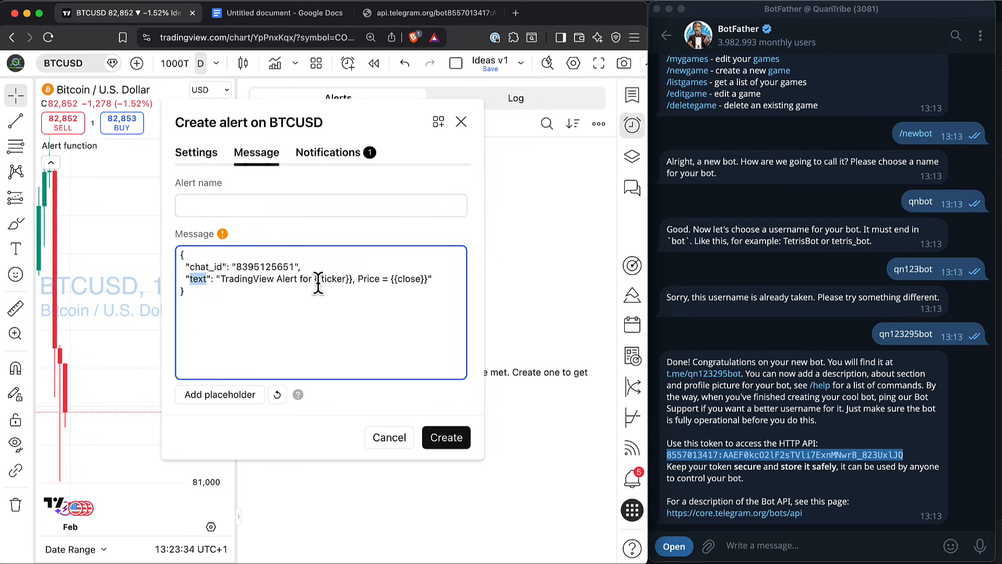
drag(314, 278, 353, 278)
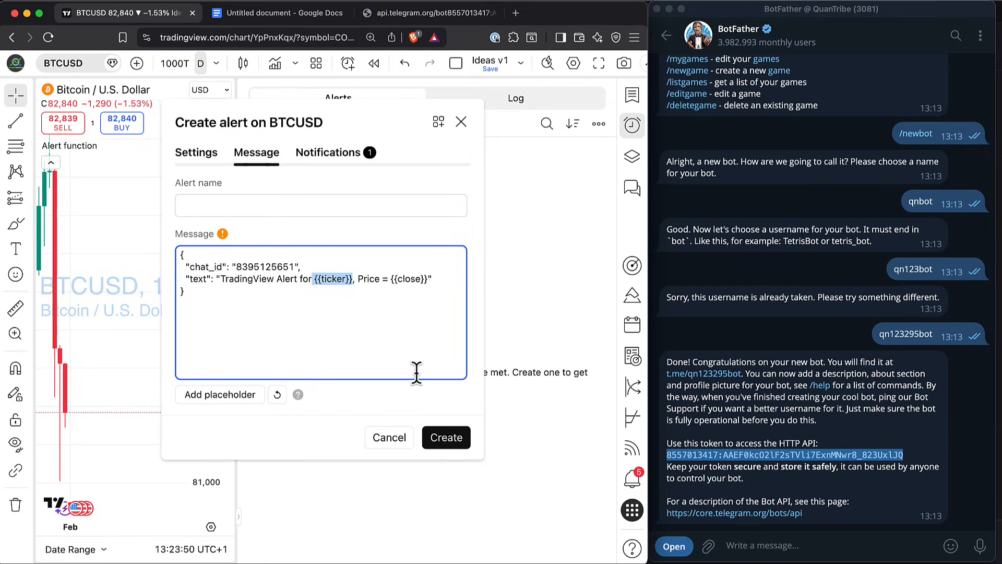
Name the alert "Telegram Alert" and create it
click(252, 209)
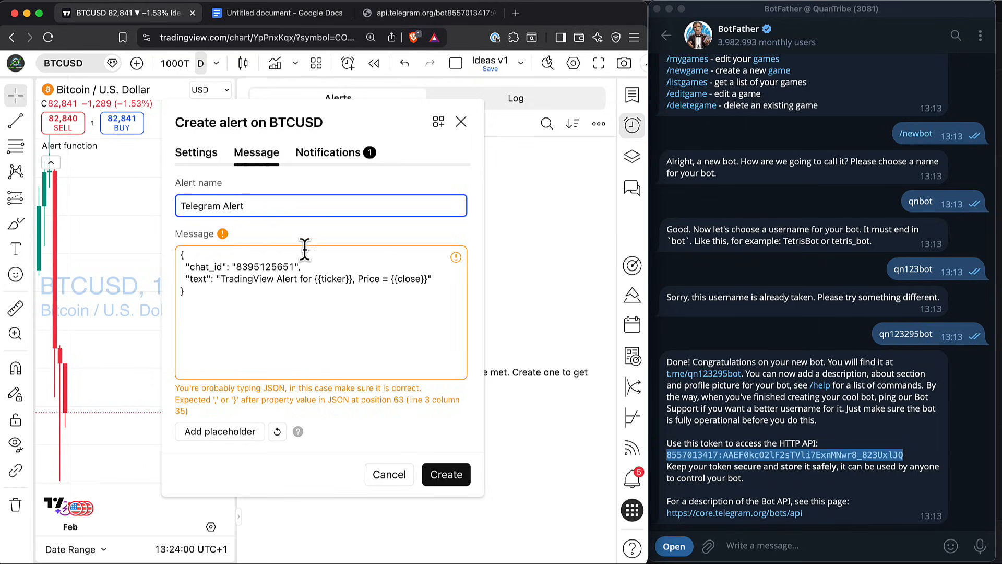
drag(314, 278, 352, 282)
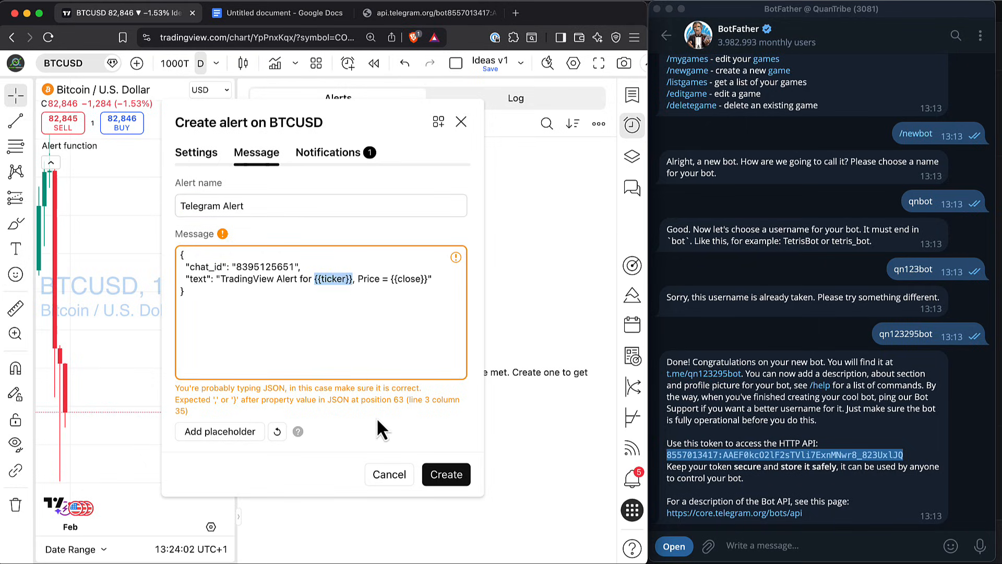
click(437, 472)
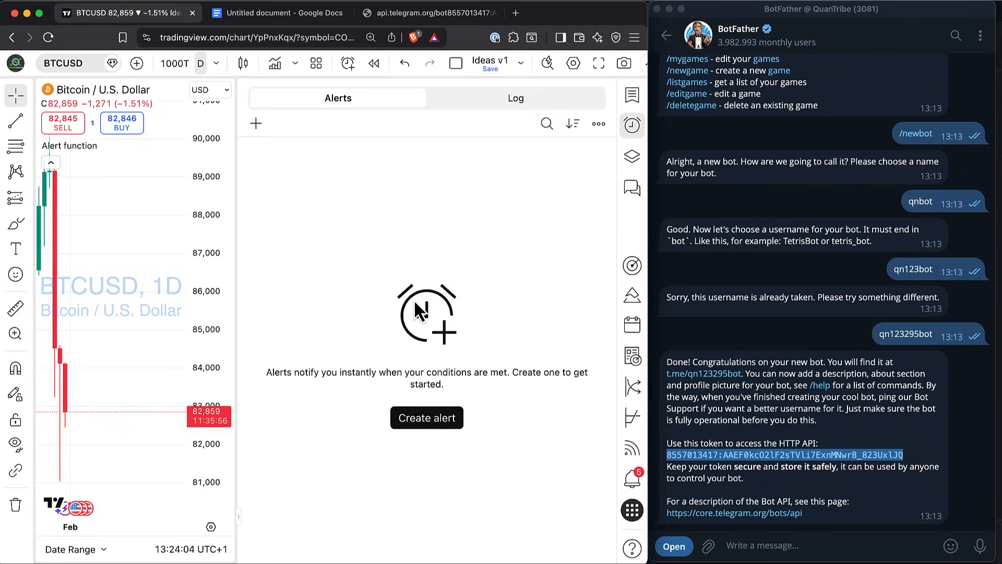
Open the qnbot chat in Telegram and inspect the Telegram Alert entry's details in the TradingView alert log
click(665, 37)
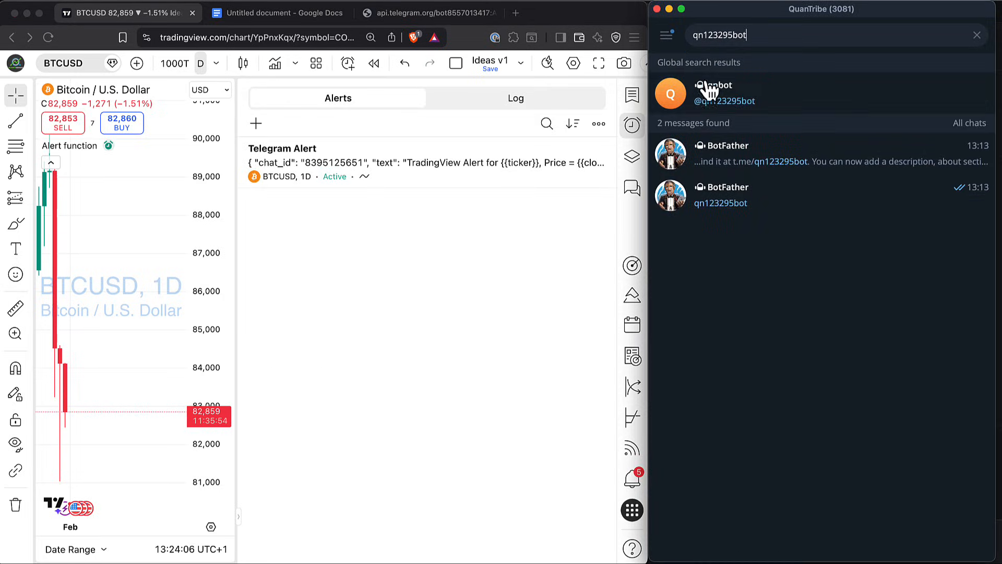
click(725, 96)
click(515, 99)
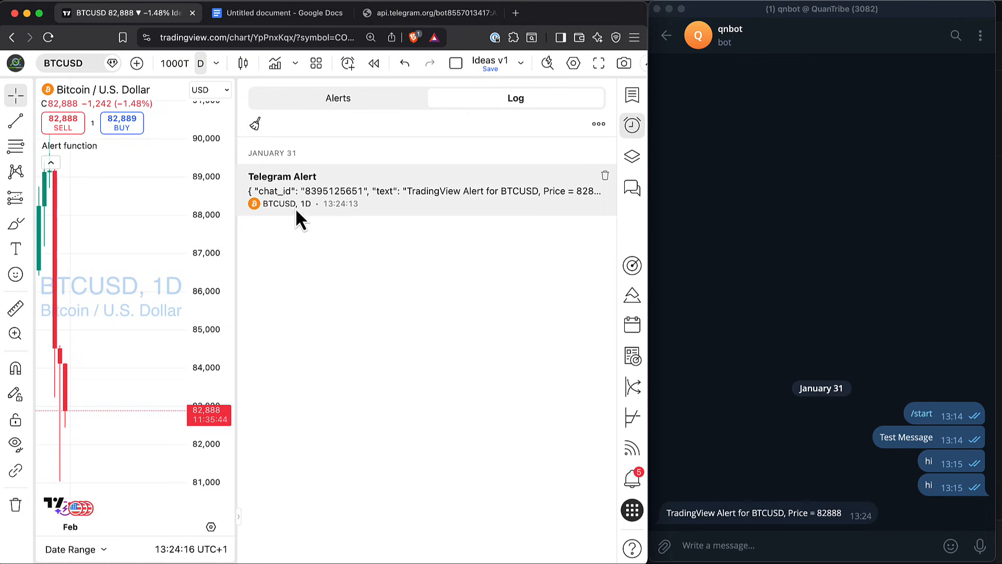
mouse_move(345, 193)
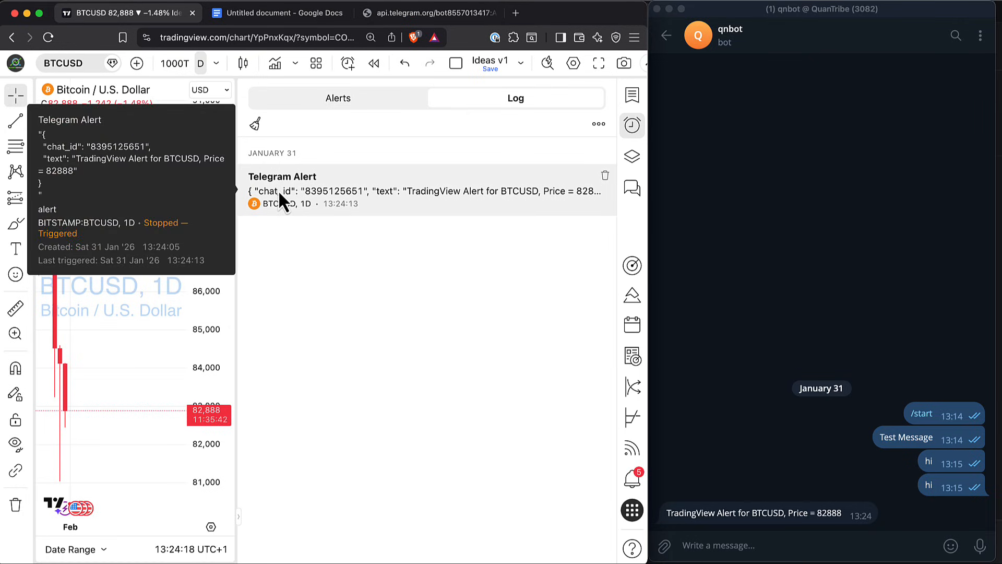